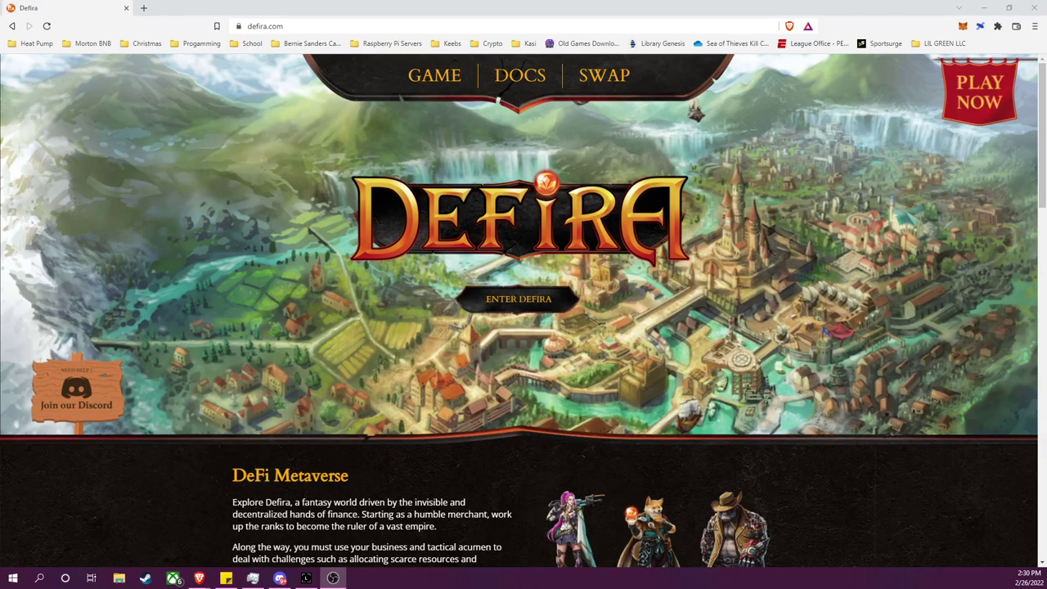
- Enter the Defira game, open the farmer's list of farms and expand the FIRA-WONE farm
left_click(519, 299)
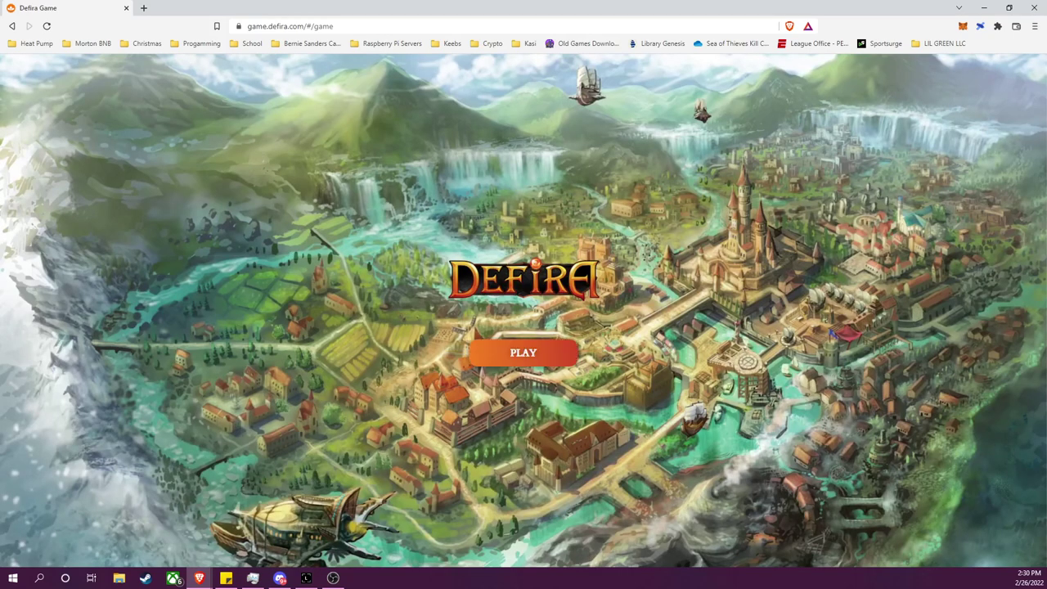
left_click(523, 354)
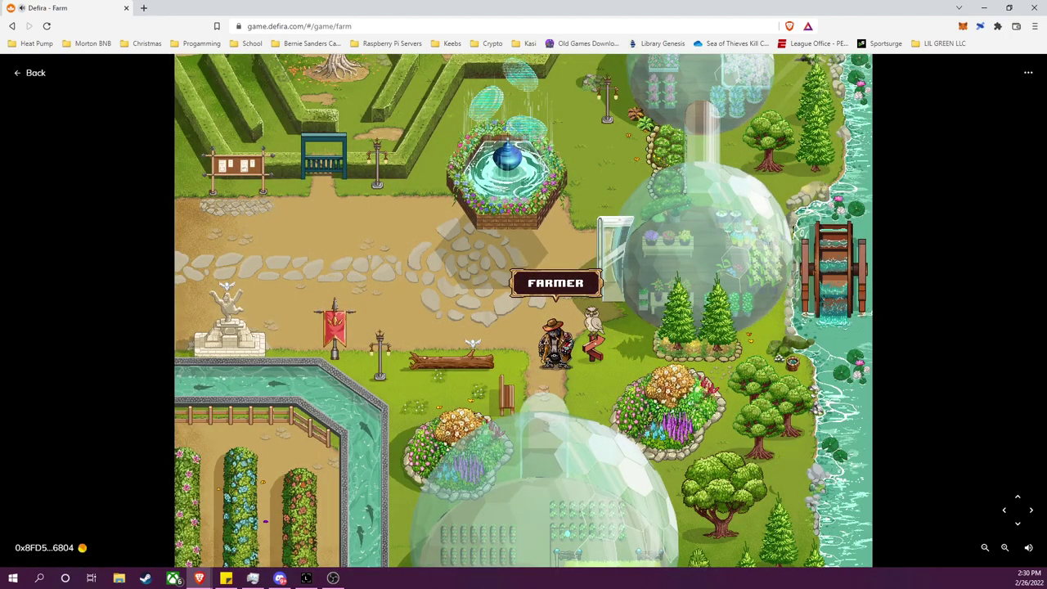
left_click(555, 339)
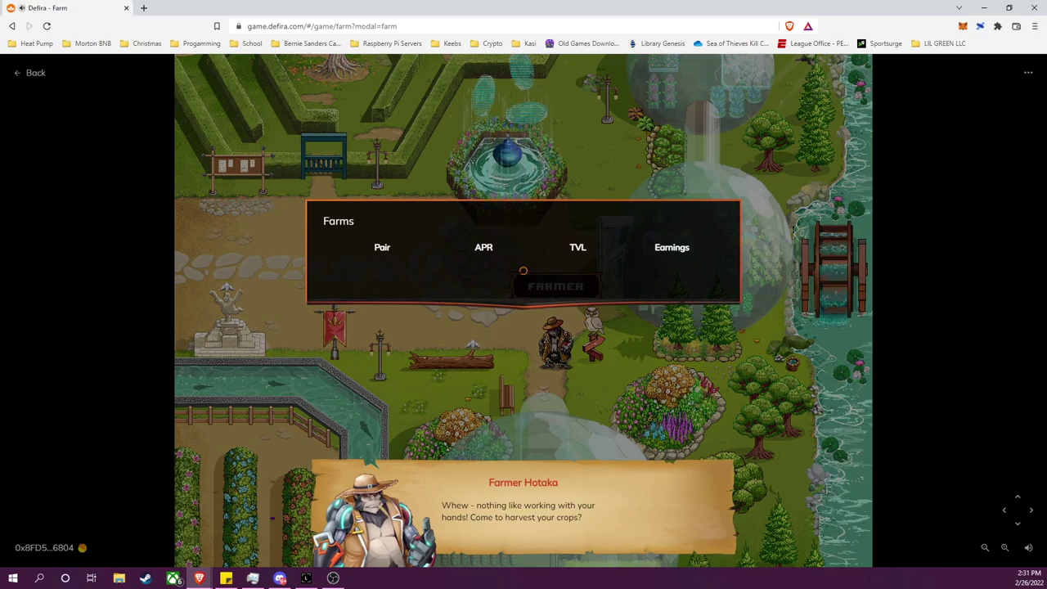
mouse_move(485, 194)
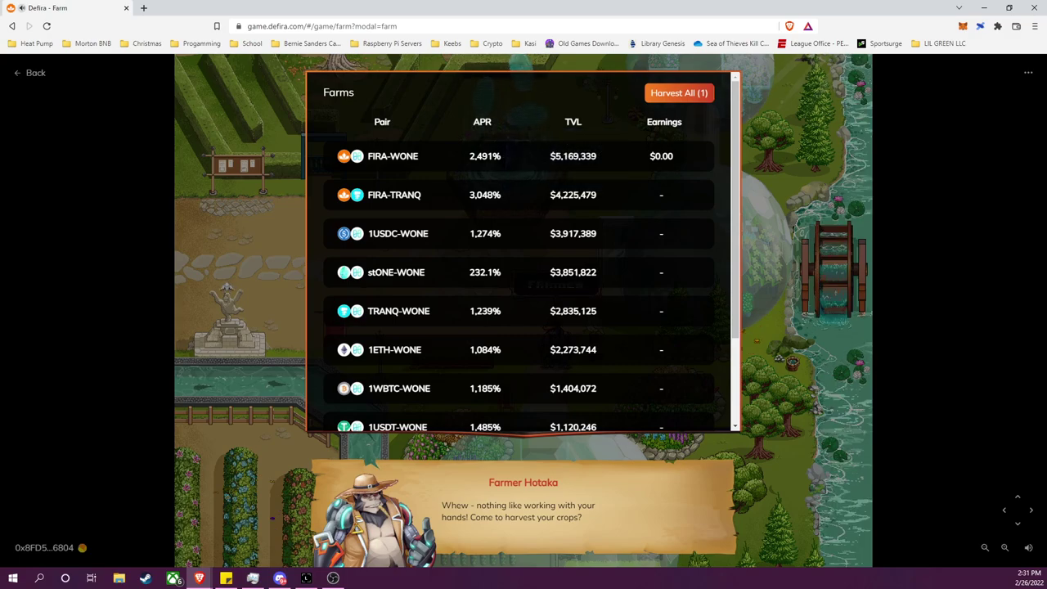
left_click(518, 156)
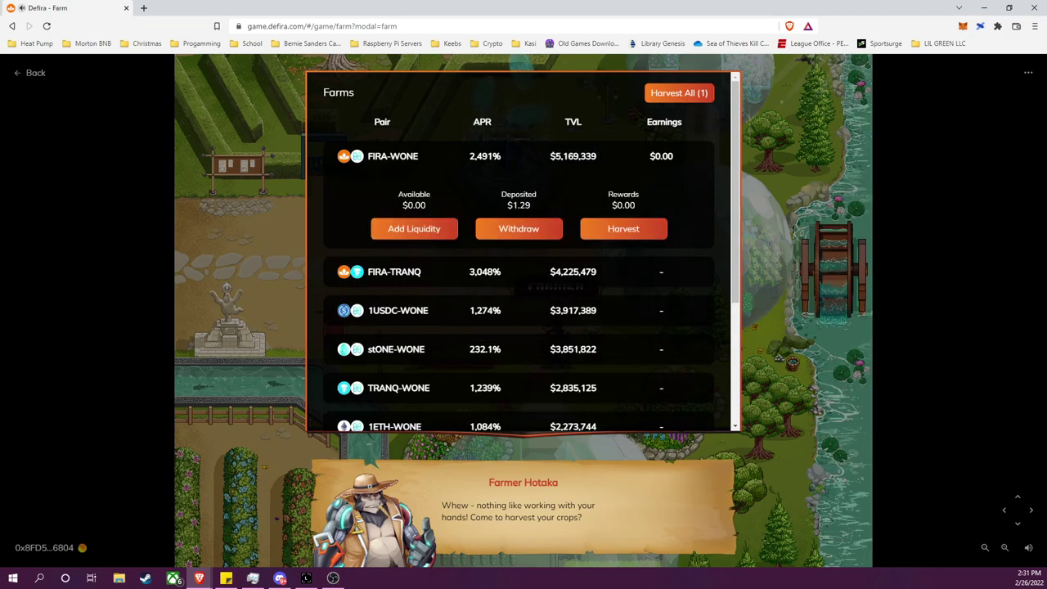
mouse_move(518, 204)
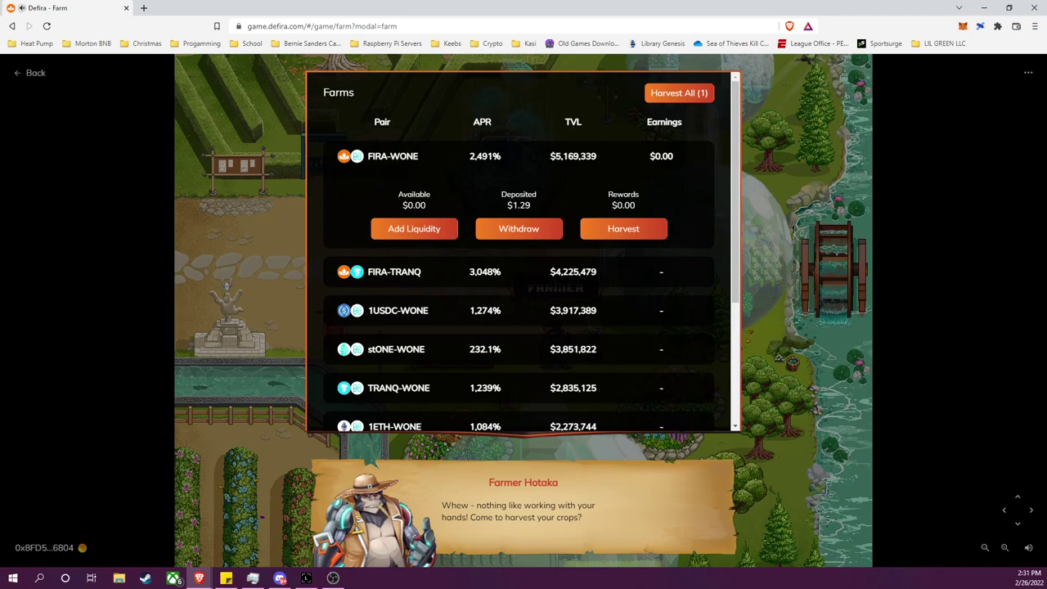
- Harvest the FIRA-WONE farm rewards with approval in the MetaMask wallet, and check the transaction in the wallet activity
left_click(623, 229)
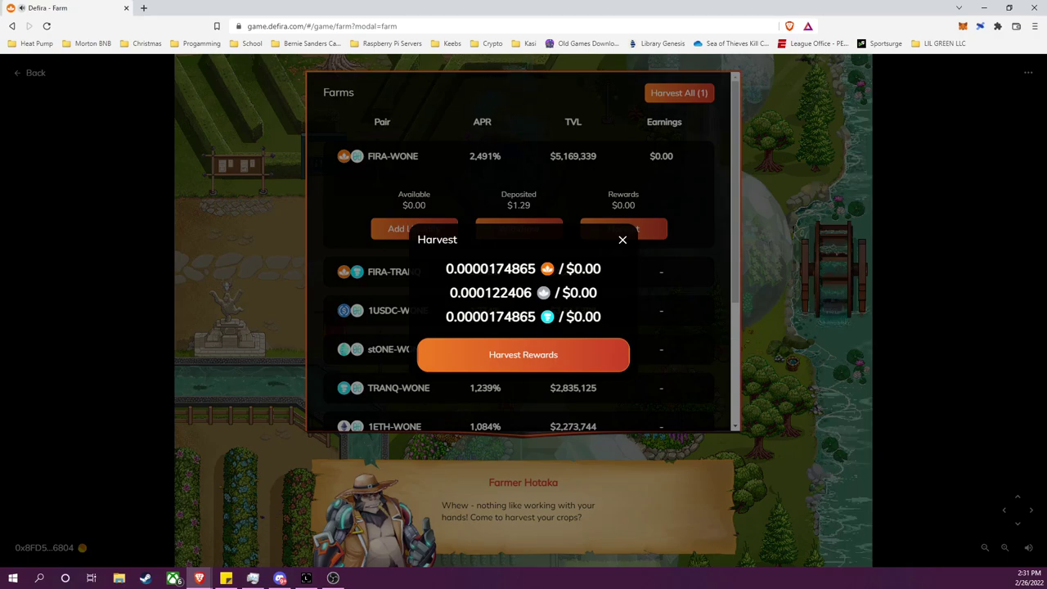
left_click(523, 354)
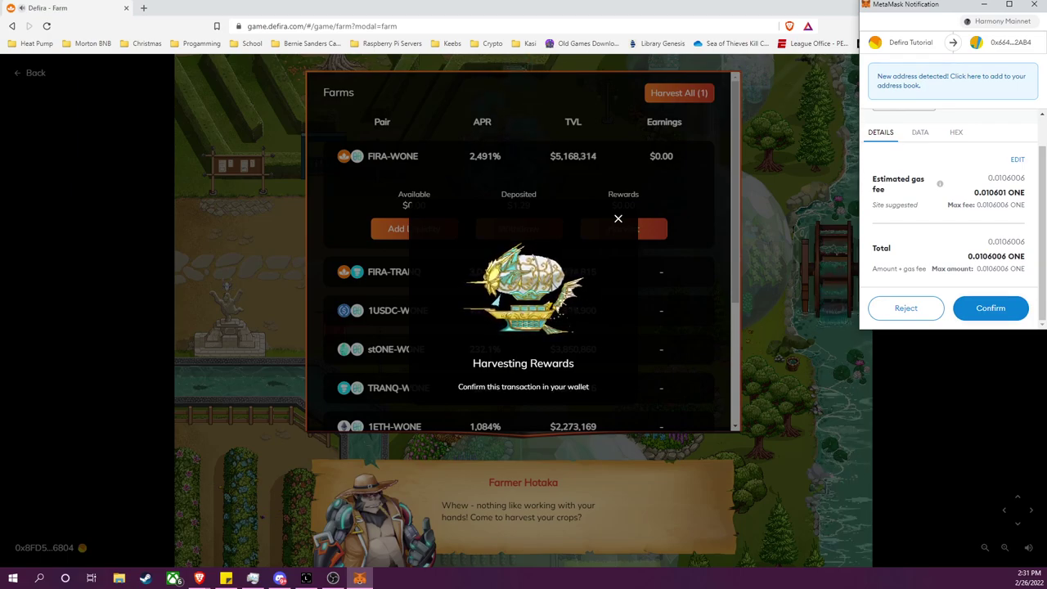
left_click(991, 307)
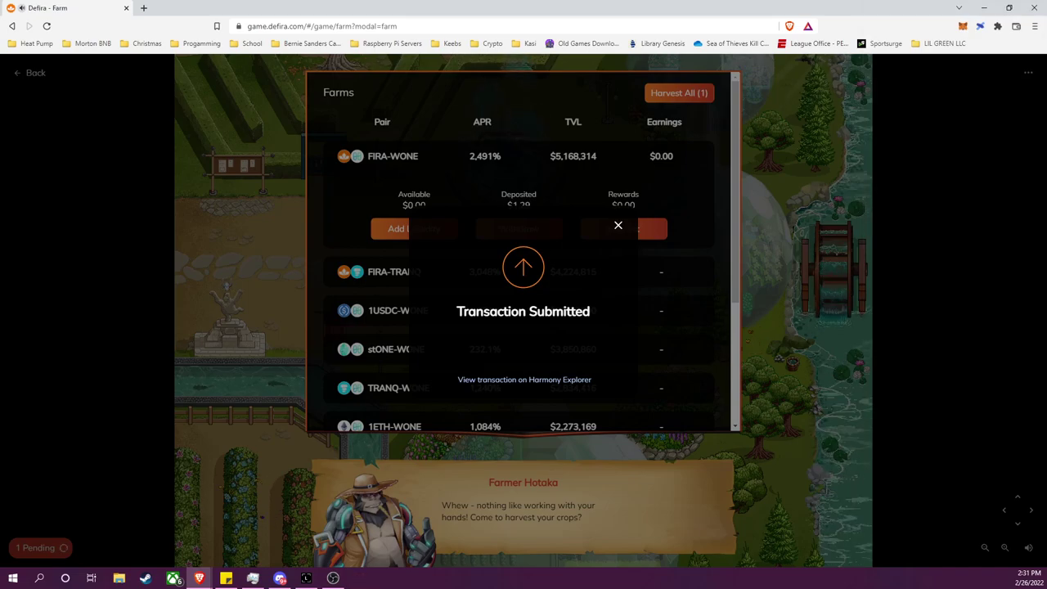
left_click(618, 225)
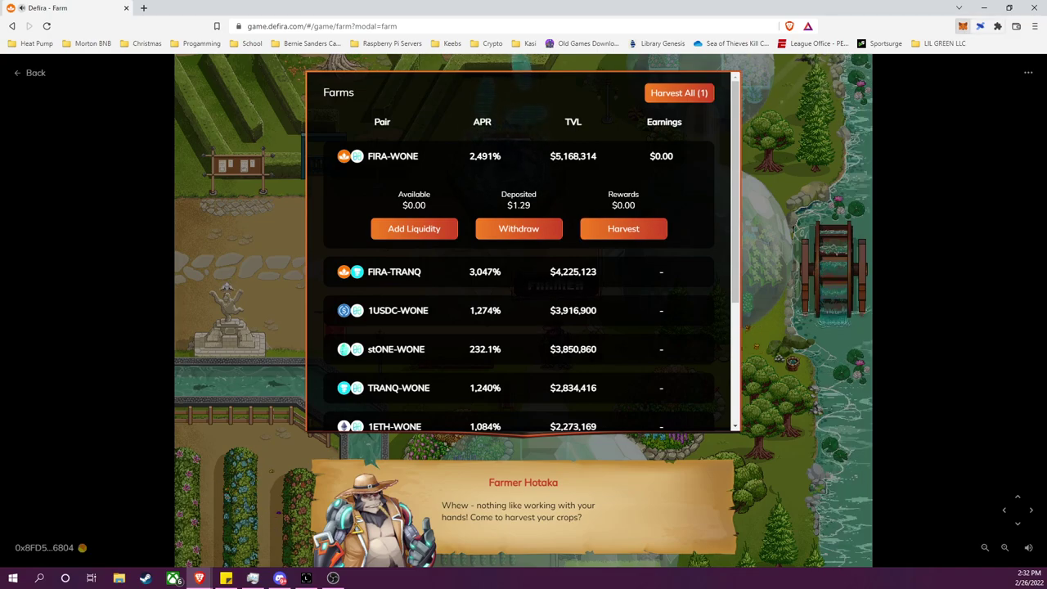
left_click(963, 26)
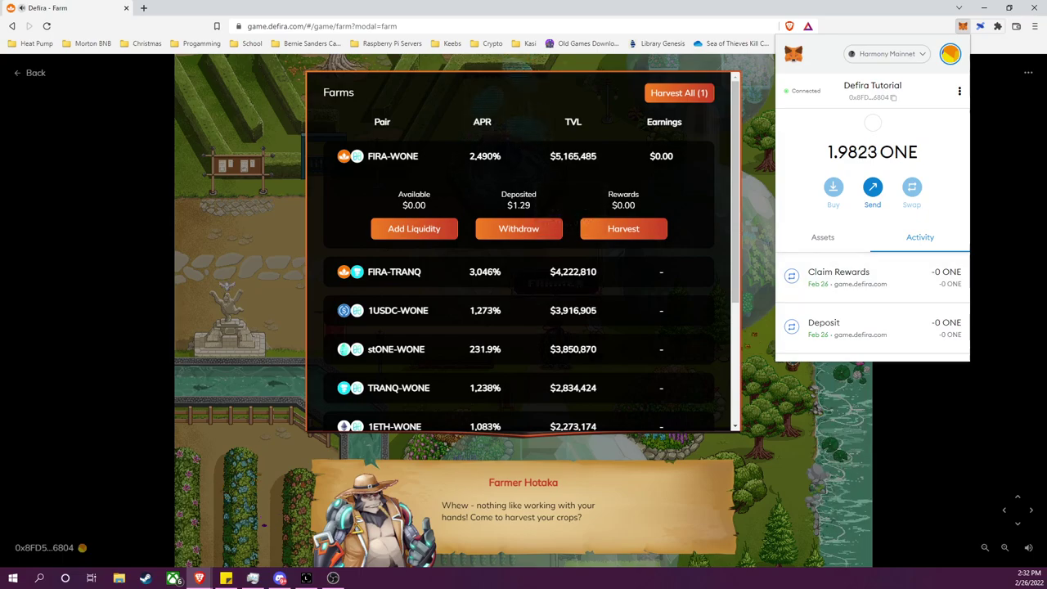
left_click(963, 27)
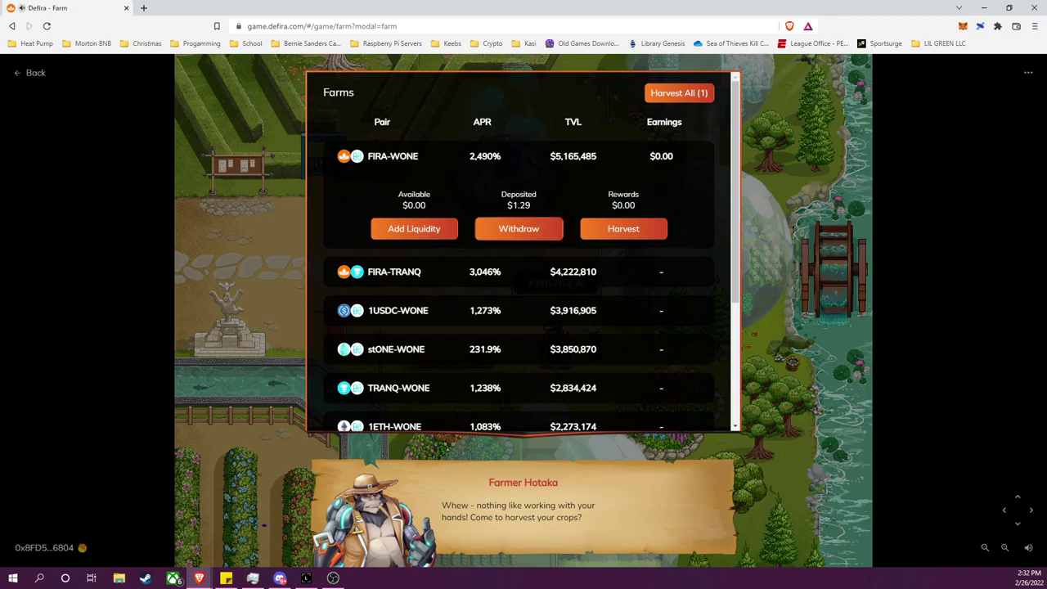
- Open the FIRA-WONE withdrawal and read the time-based farming withdraw fees in the linked Tranquil Finance documentation
left_click(519, 228)
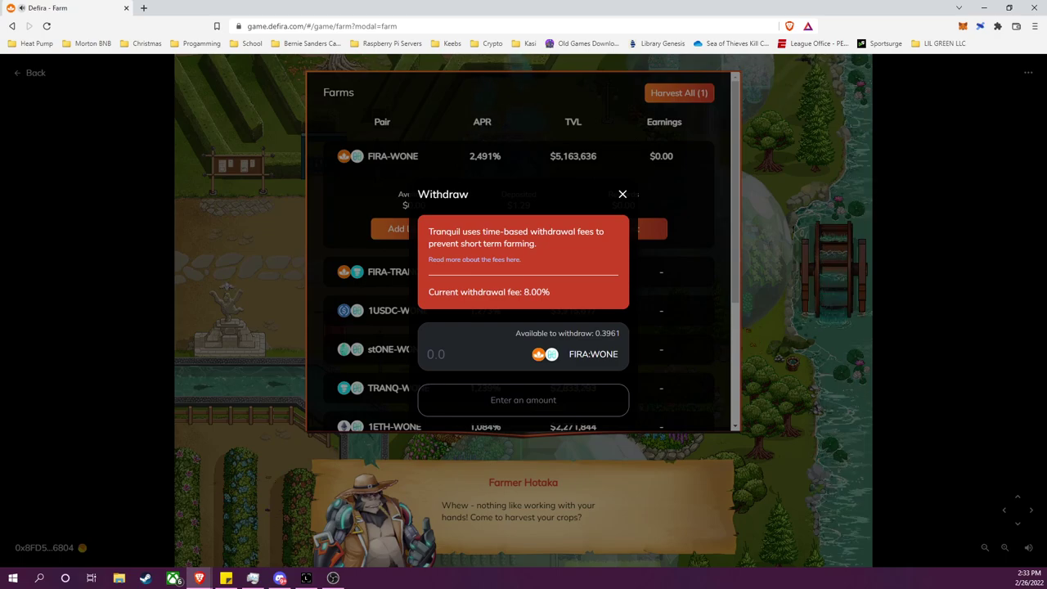
left_click(475, 259)
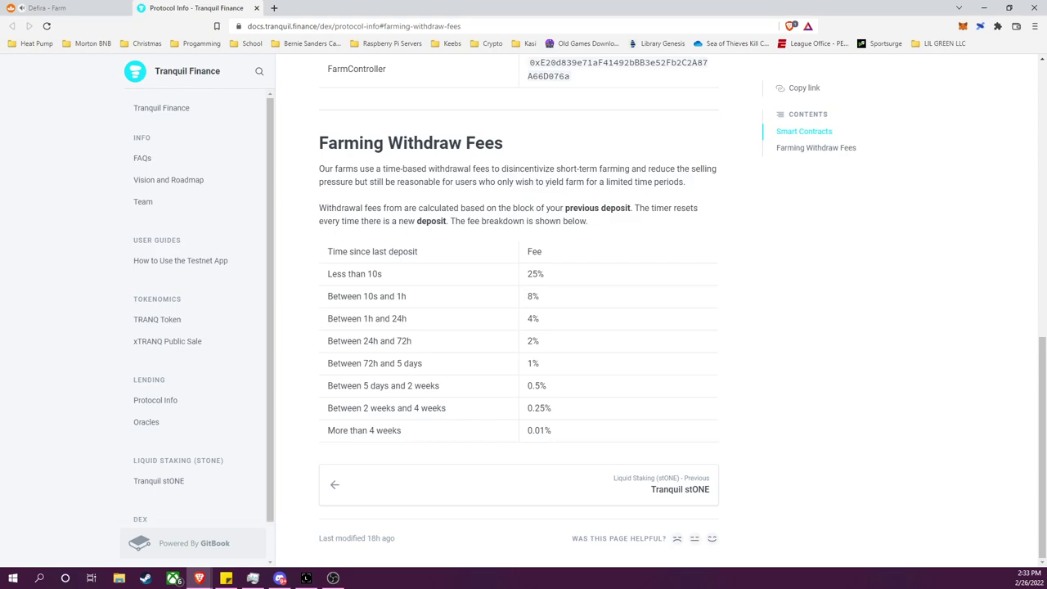
left_click_drag(528, 296, 539, 296)
left_click(533, 296)
left_click_drag(367, 430, 401, 430)
left_click(393, 430)
left_click_drag(532, 431, 551, 430)
left_click(551, 430)
left_click_drag(417, 221, 447, 221)
left_click(447, 221)
left_click_drag(528, 296, 539, 296)
left_click(533, 297)
left_click(256, 8)
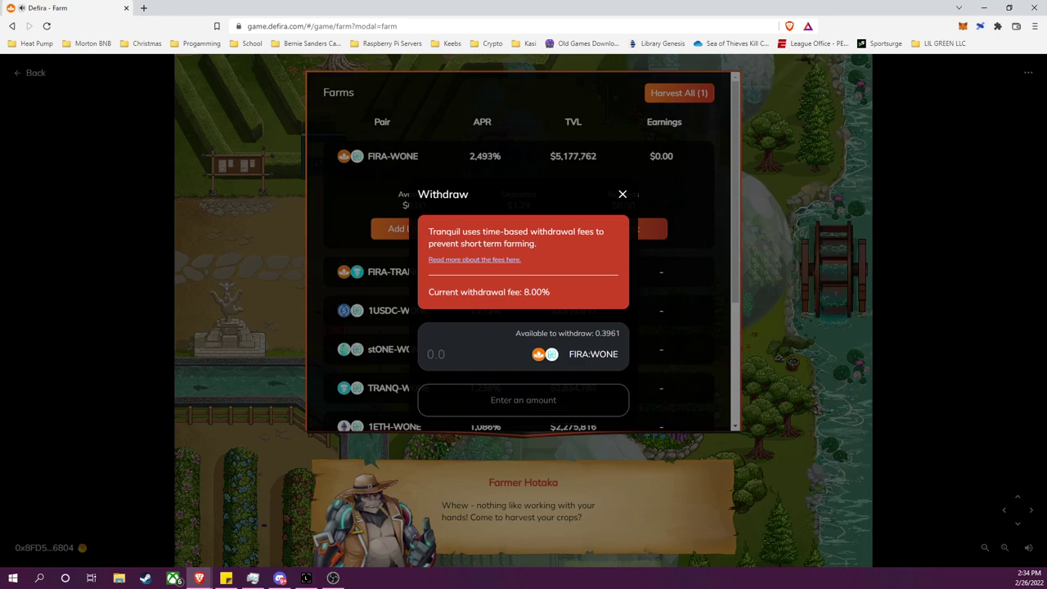
- Withdraw the full available 0.3961 FIRA:WONE liquidity from the farm and approve the transaction in the MetaMask wallet
left_click_drag(525, 292, 536, 292)
left_click(566, 333)
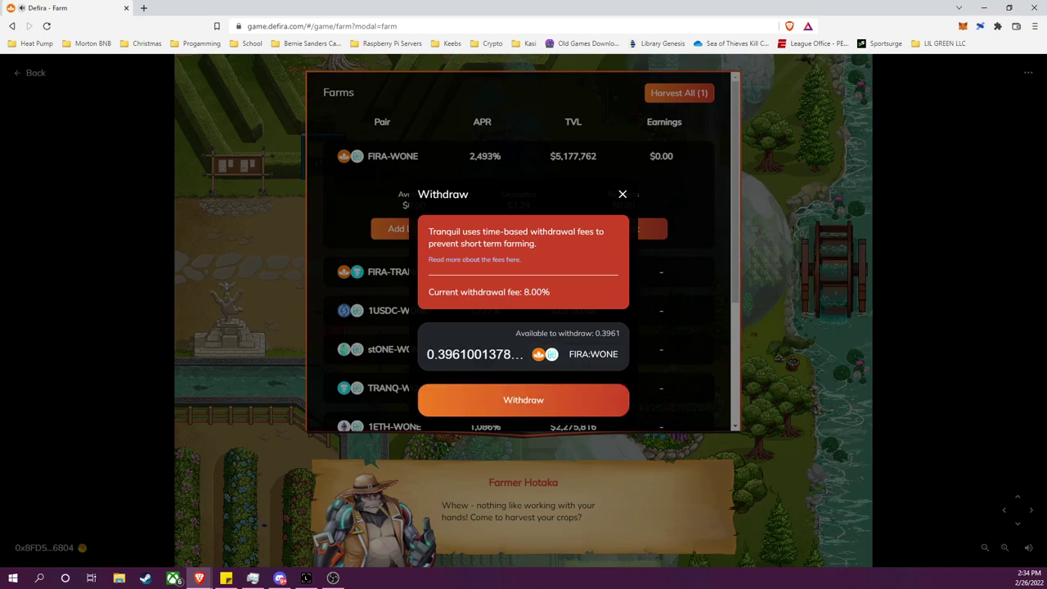
left_click(523, 400)
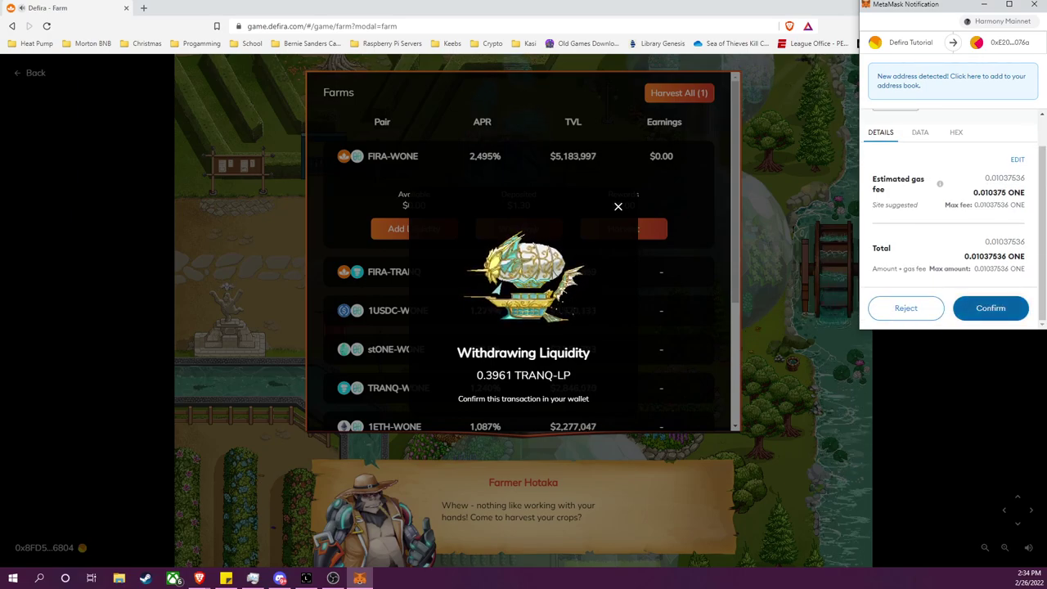
left_click(990, 307)
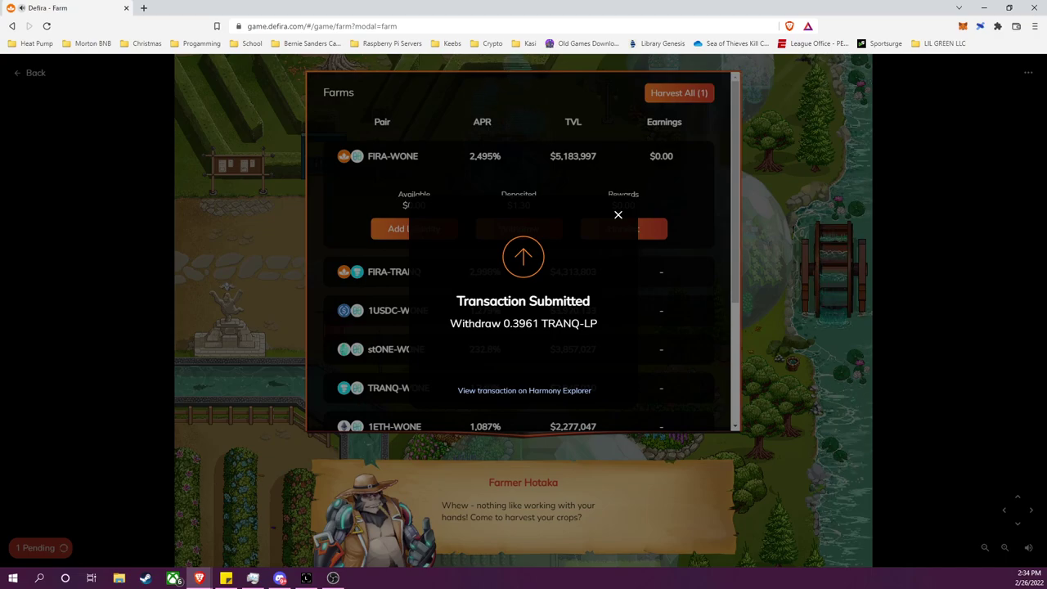
key("Escape")
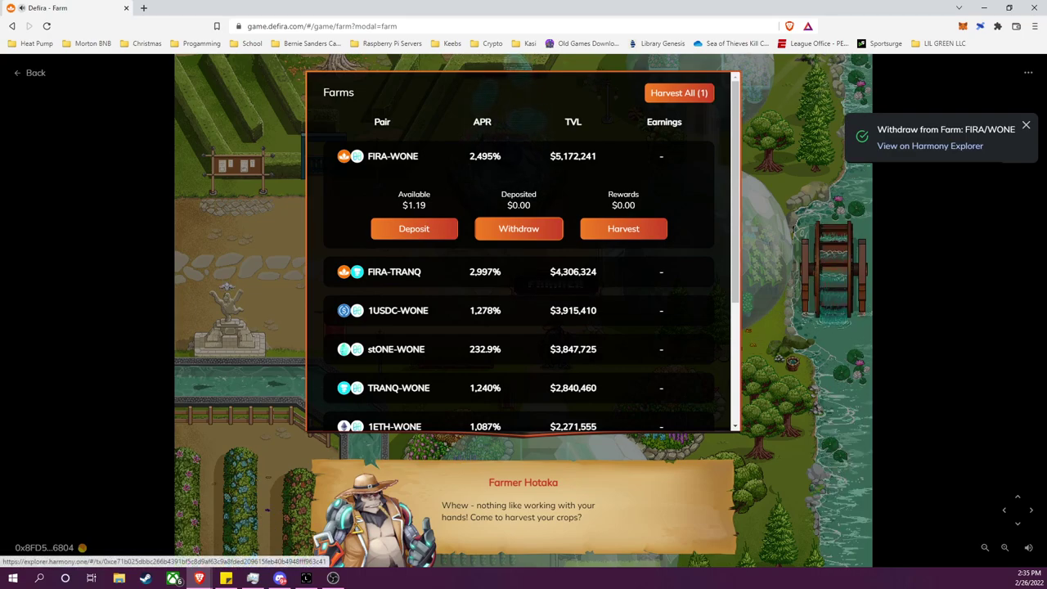
mouse_move(416, 203)
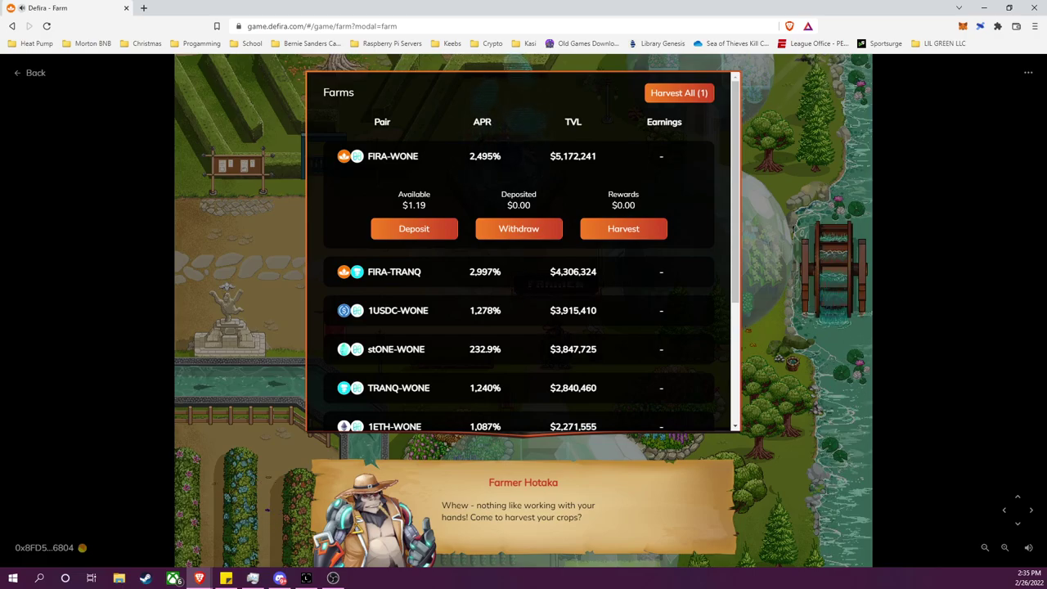
- Leave the farm for the city map and open the liquidity pool manager at the market's Supplier
key("alt+Left")
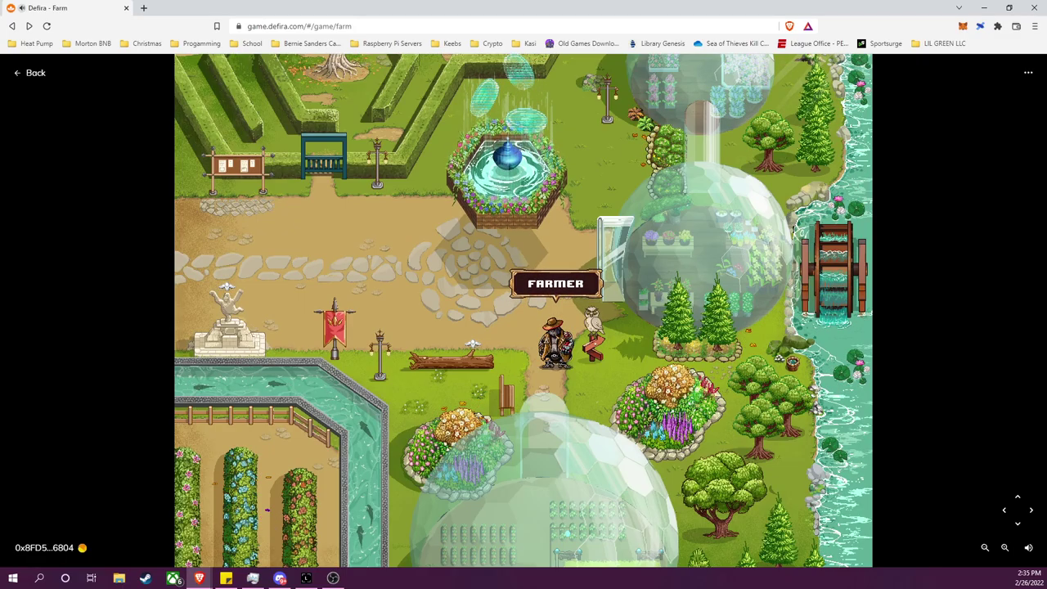
key("alt+Left")
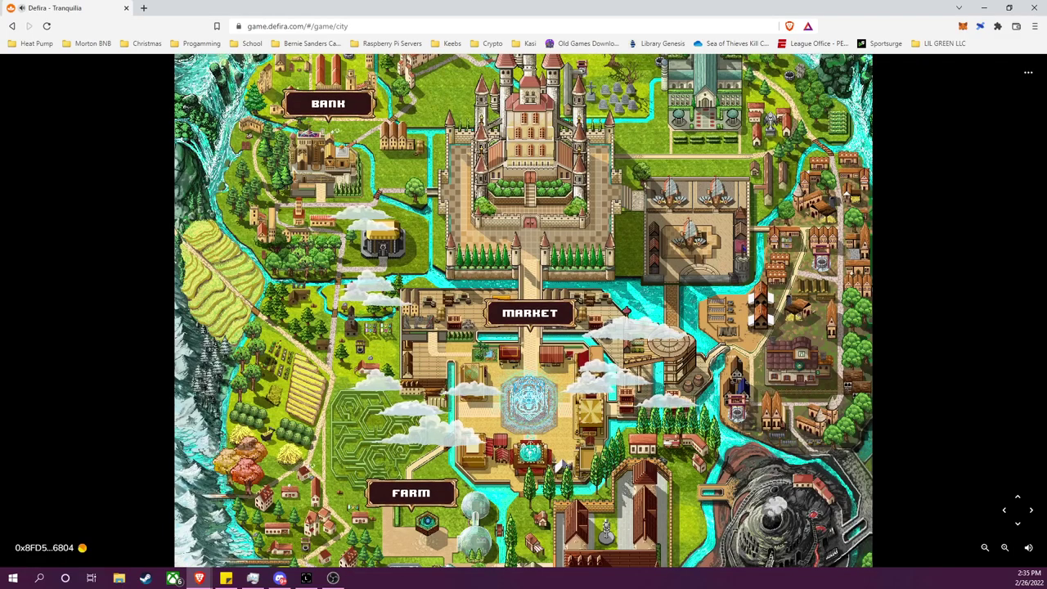
scroll(523, 311, "down", 1)
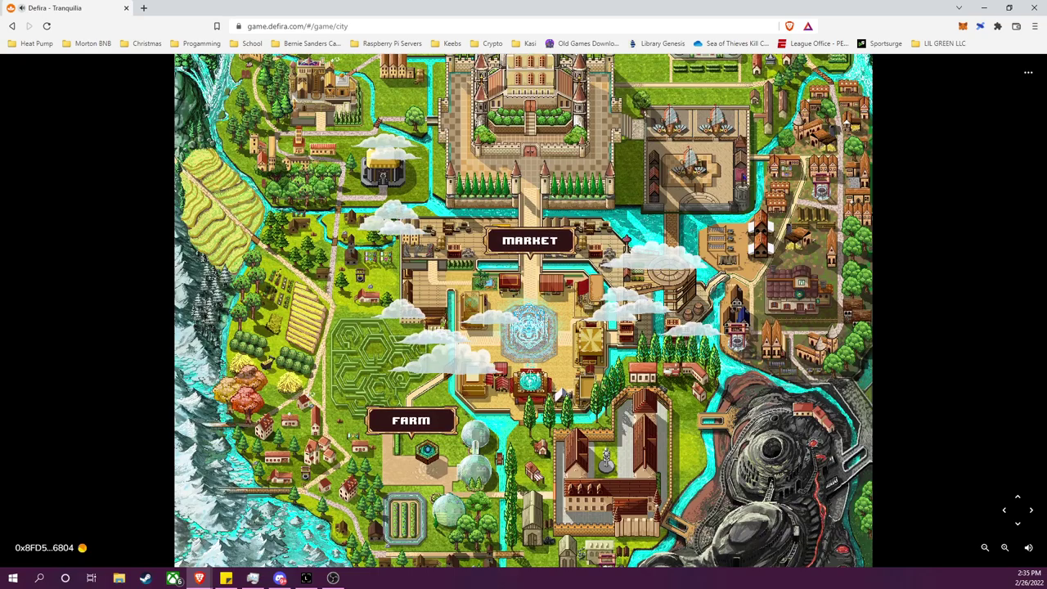
left_click(530, 241)
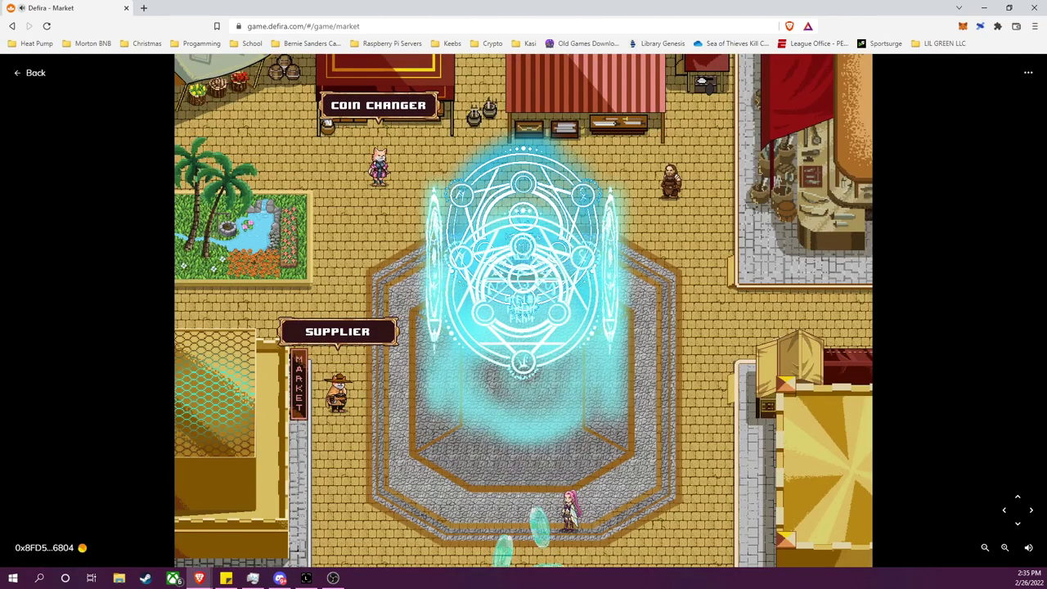
left_click(337, 392)
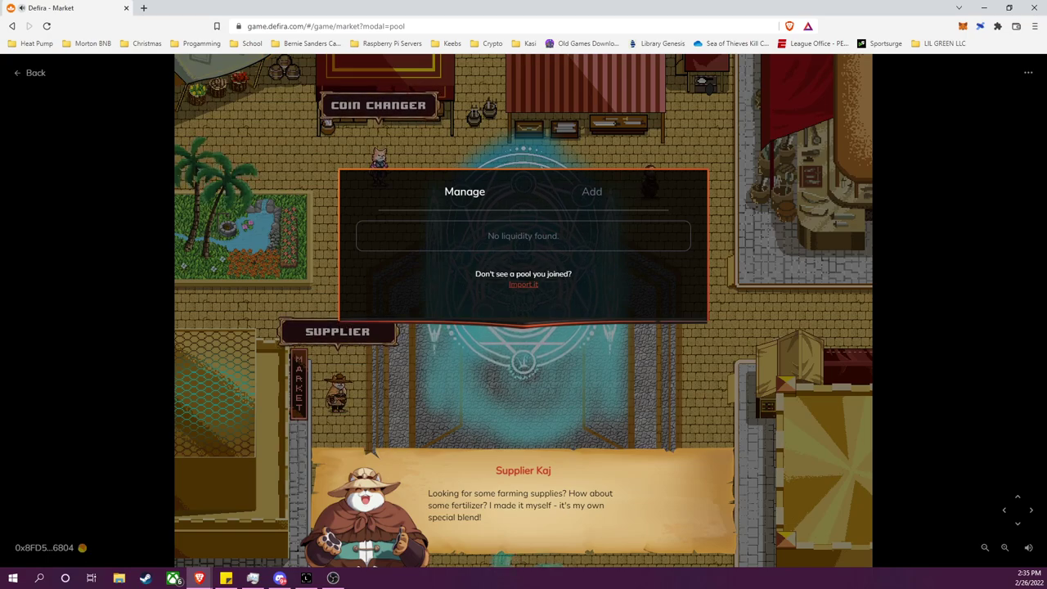
- Examine the Supplier's liquidity list and check the withdrawal in the MetaMask wallet activity
left_click_drag(487, 236, 560, 235)
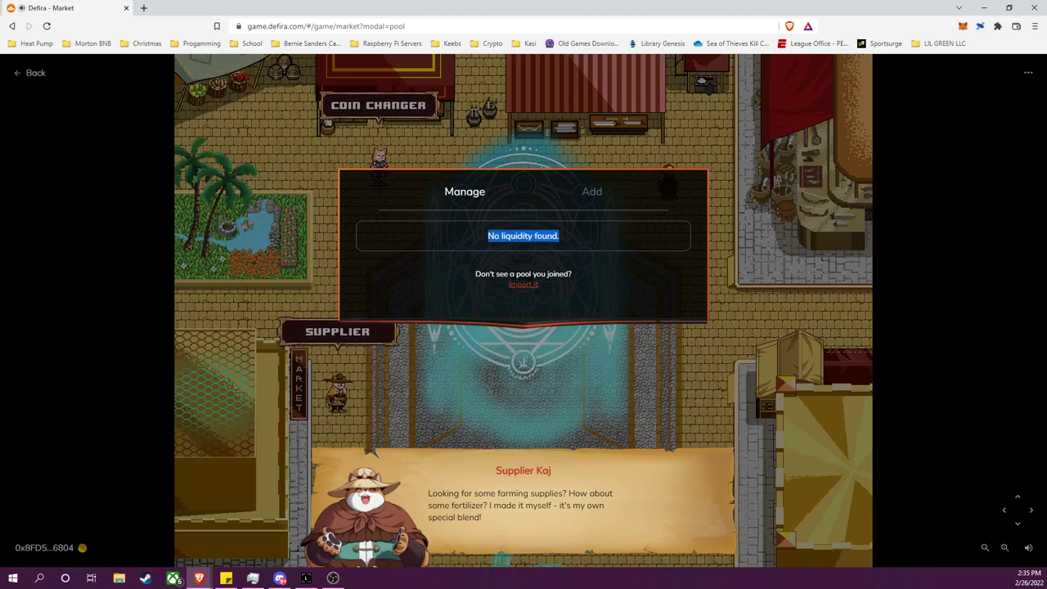
left_click(559, 236)
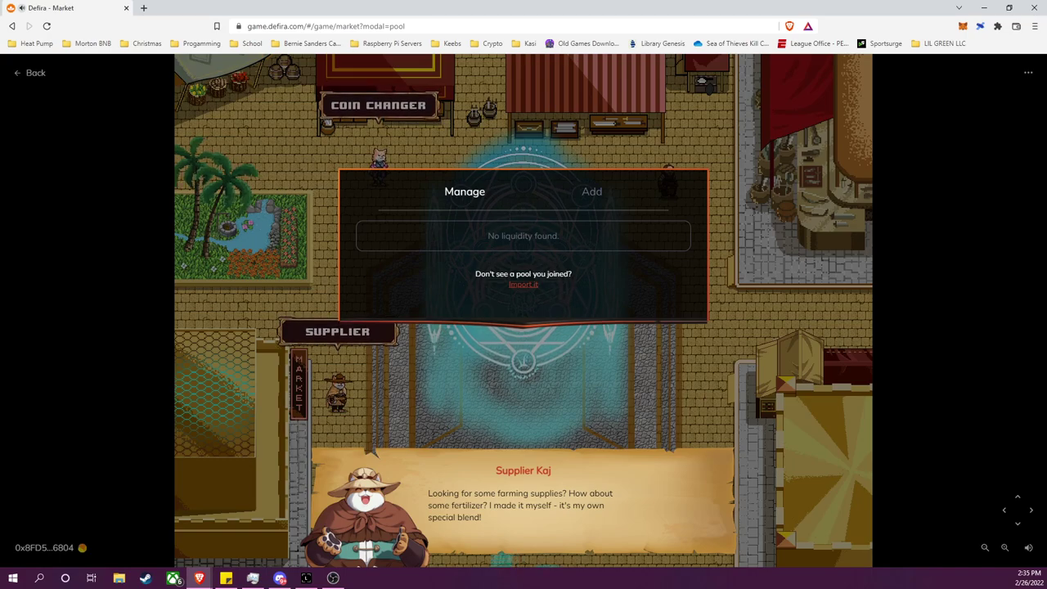
left_click_drag(475, 274, 572, 274)
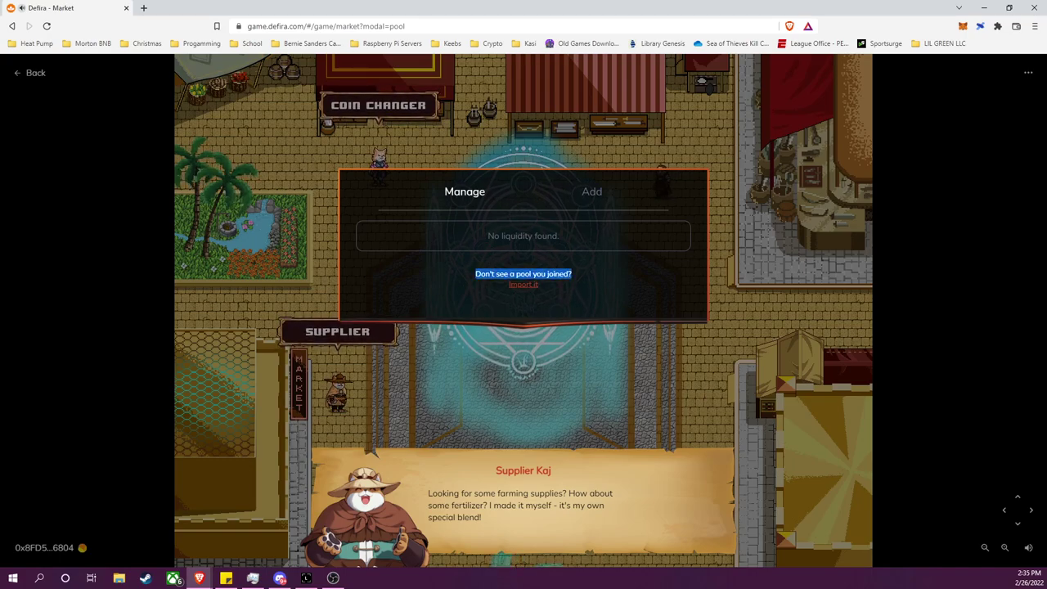
left_click(571, 274)
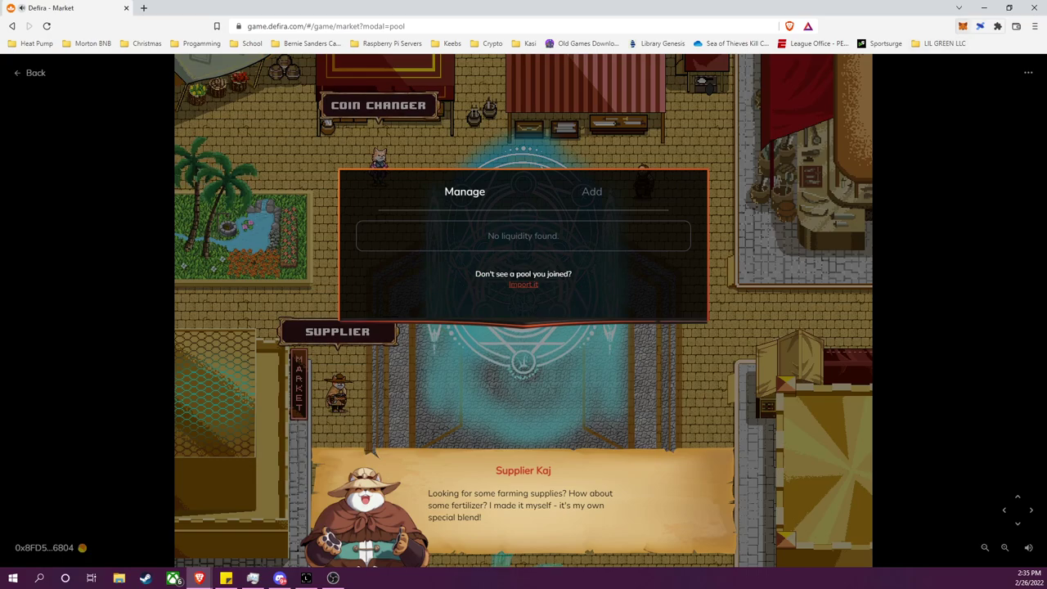
left_click(963, 26)
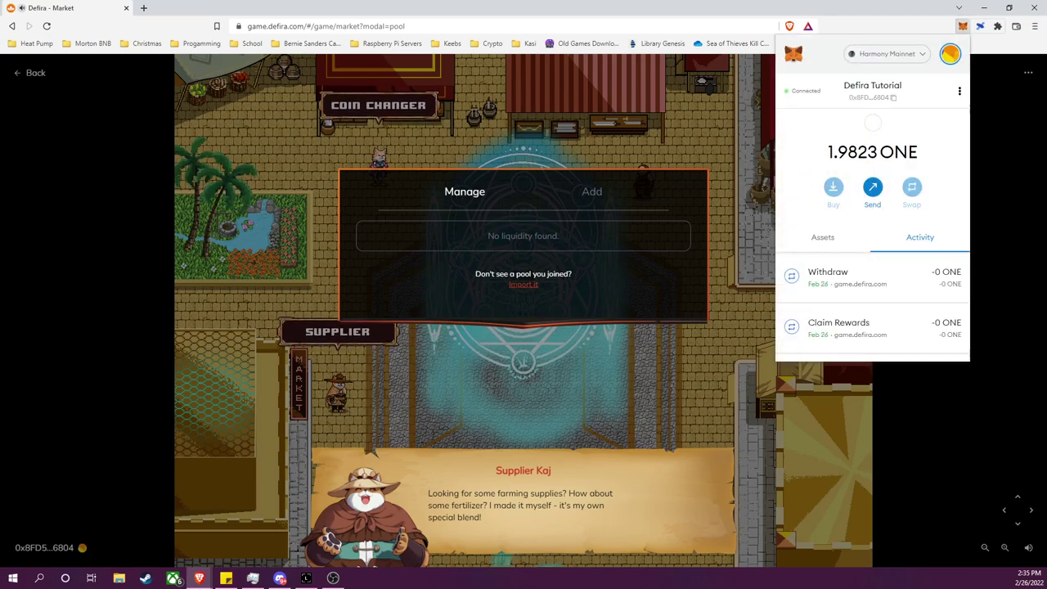
left_click(963, 27)
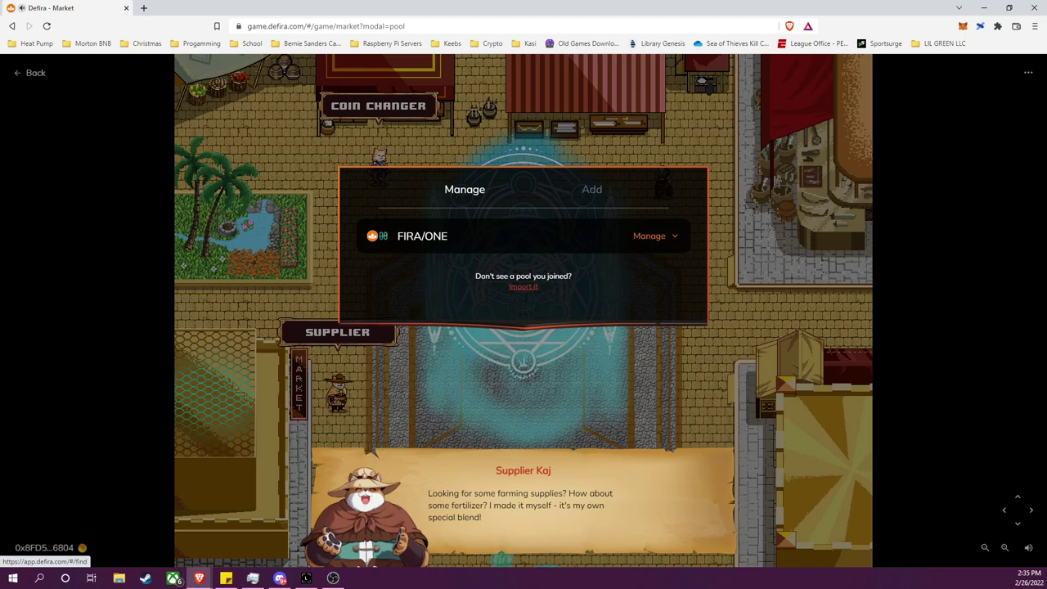
- Expand the FIRA/ONE pool position and examine its pooled FIRA amount
left_click_drag(397, 236, 448, 235)
left_click(425, 236)
left_click(448, 236)
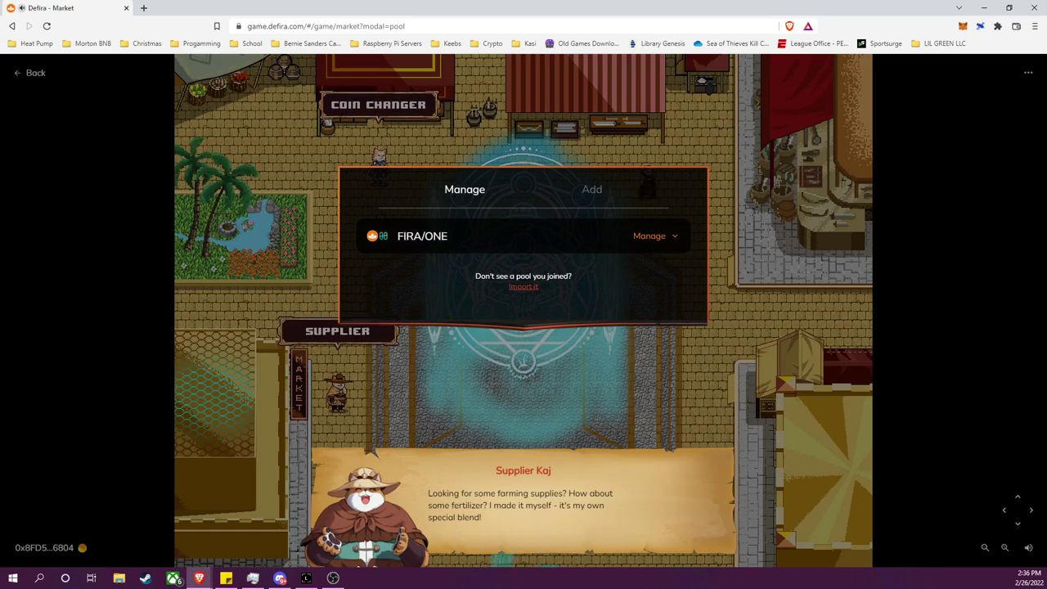
left_click(655, 236)
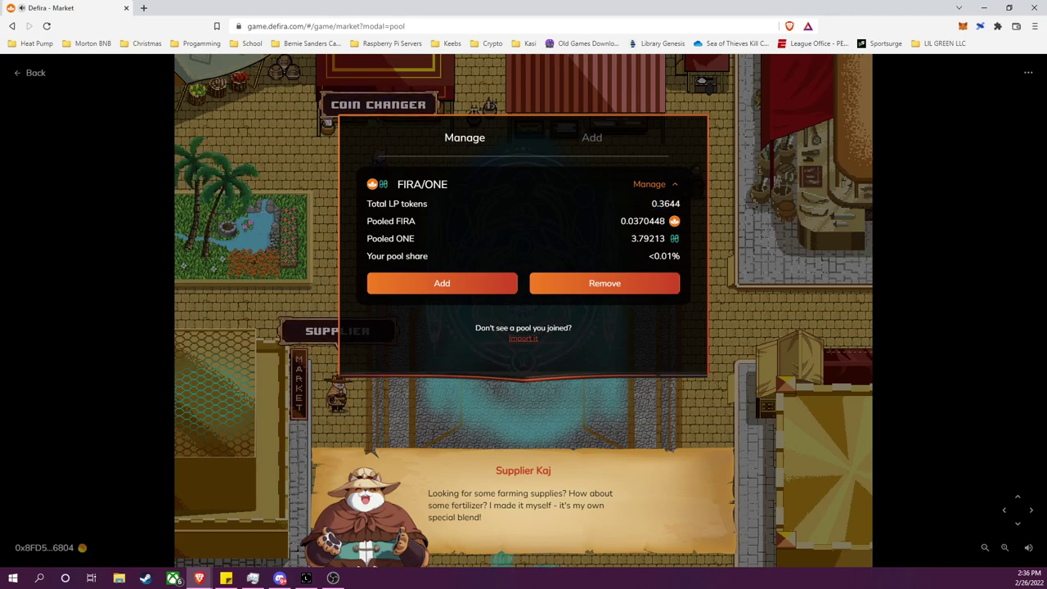
left_click_drag(620, 221, 665, 221)
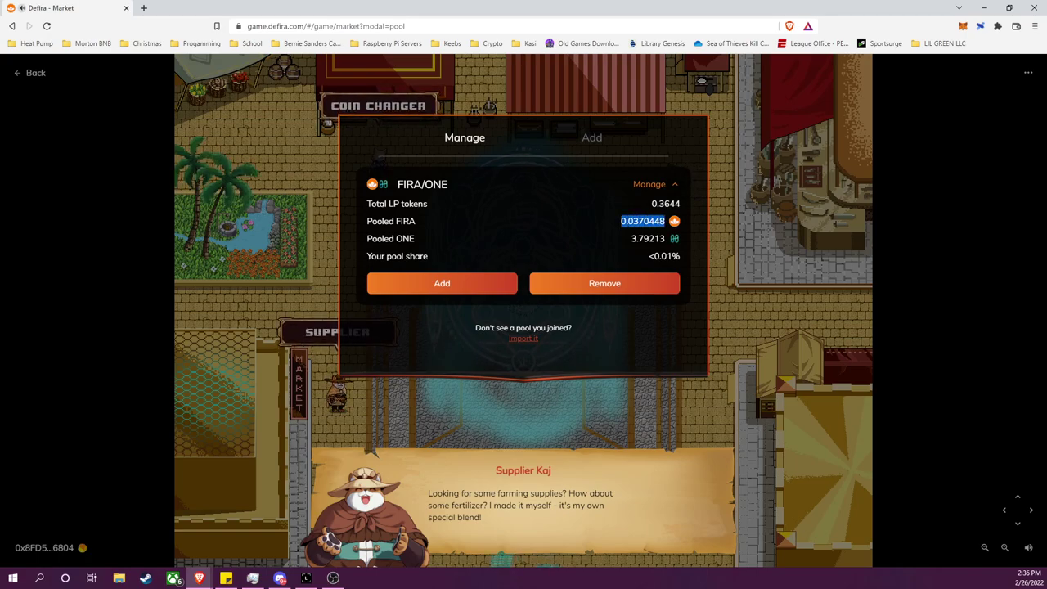
left_click(643, 221)
- Set the FIRA/ONE liquidity removal to the maximum 100% and review the FIRA and ONE amounts to receive
left_click(605, 283)
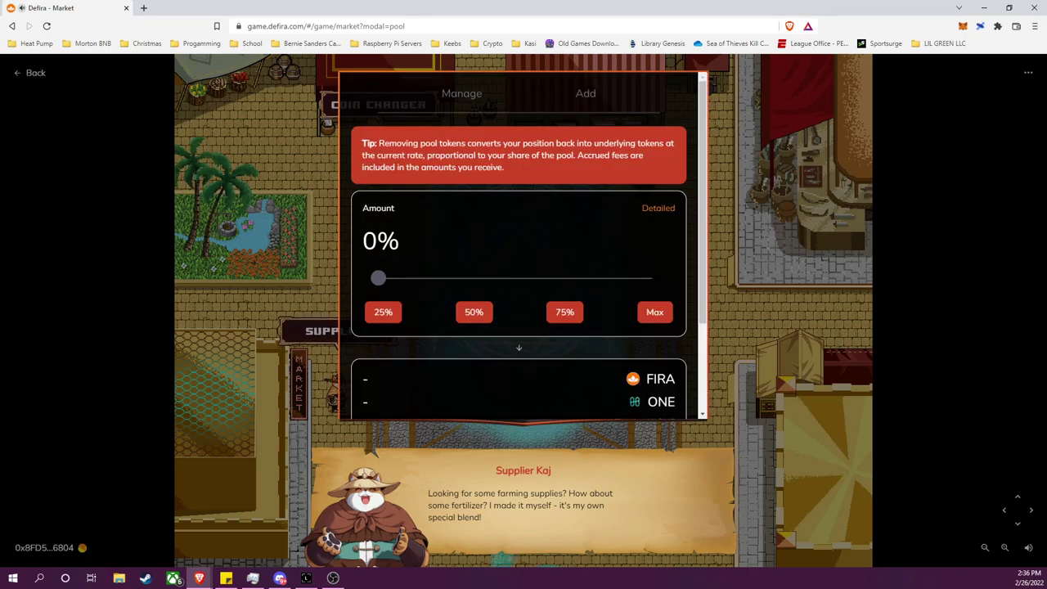
scroll(518, 246, "down", 1)
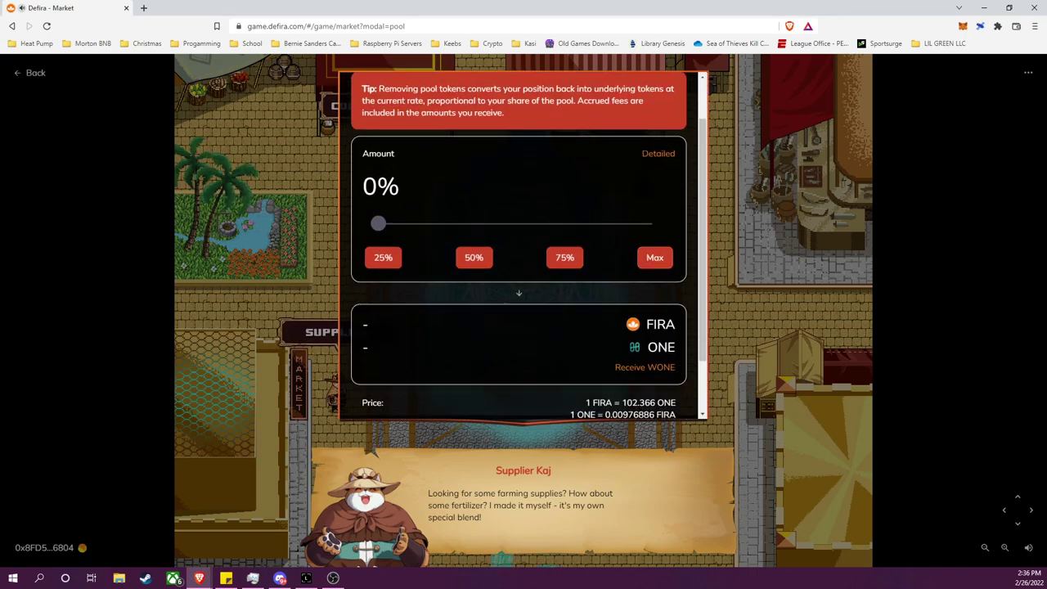
left_click(655, 257)
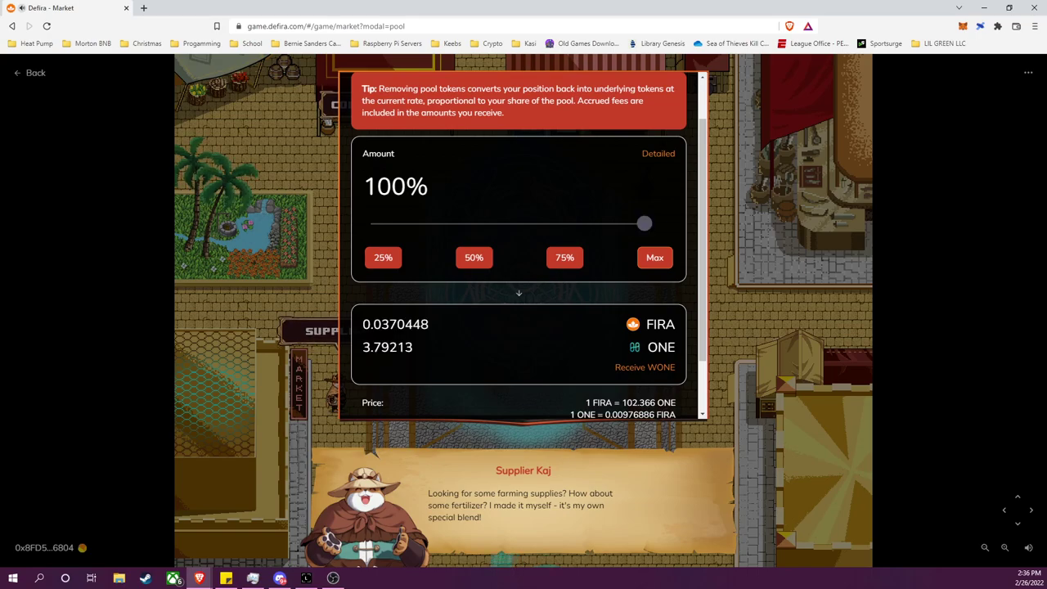
scroll(518, 245, "down", 1)
left_click_drag(362, 255, 429, 255)
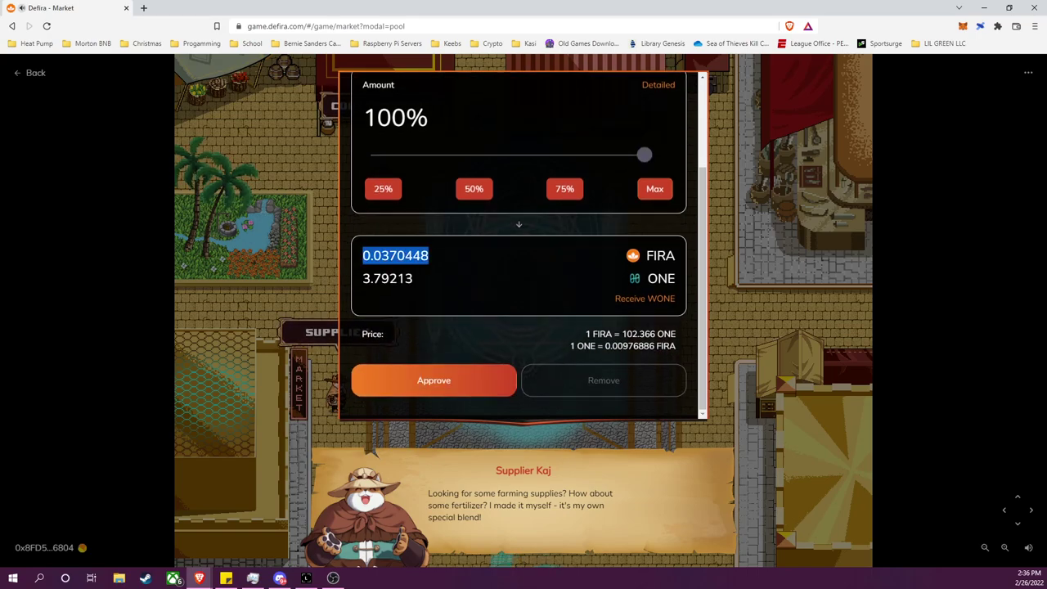
left_click(429, 255)
left_click_drag(362, 278, 414, 278)
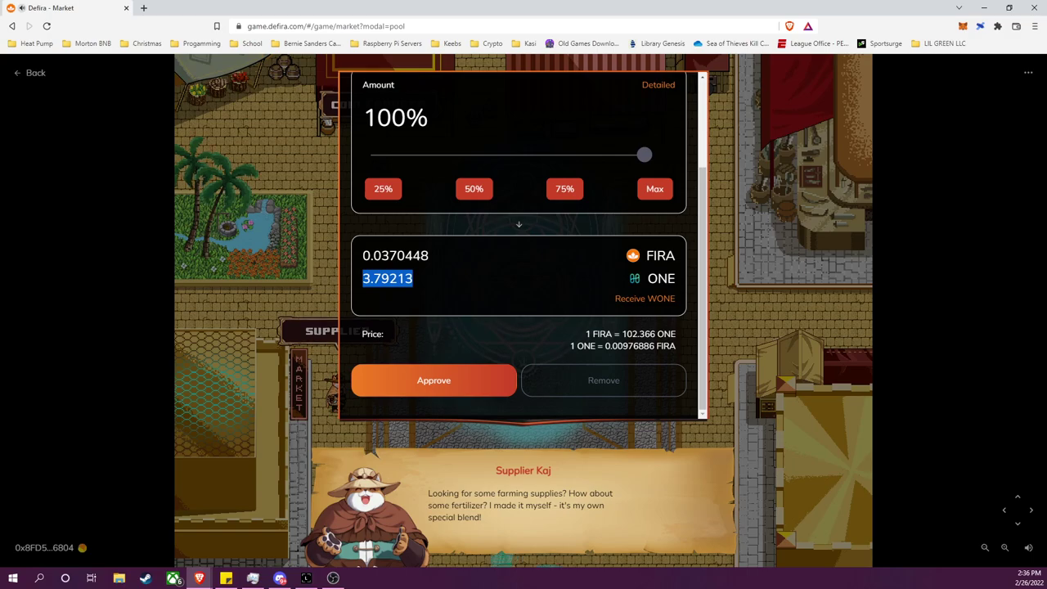
left_click(409, 278)
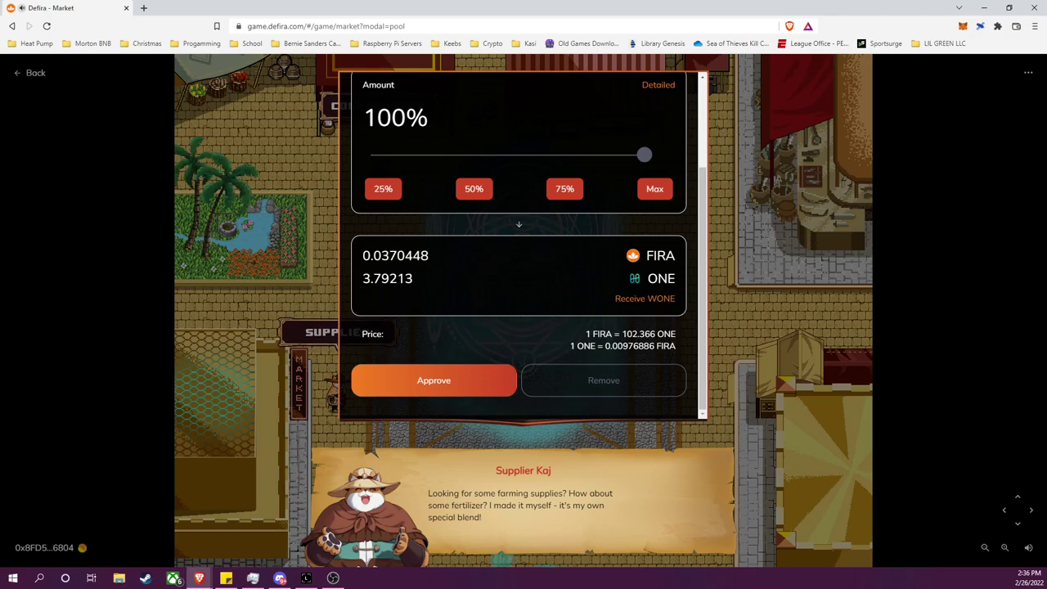
scroll(519, 246, "up", 3)
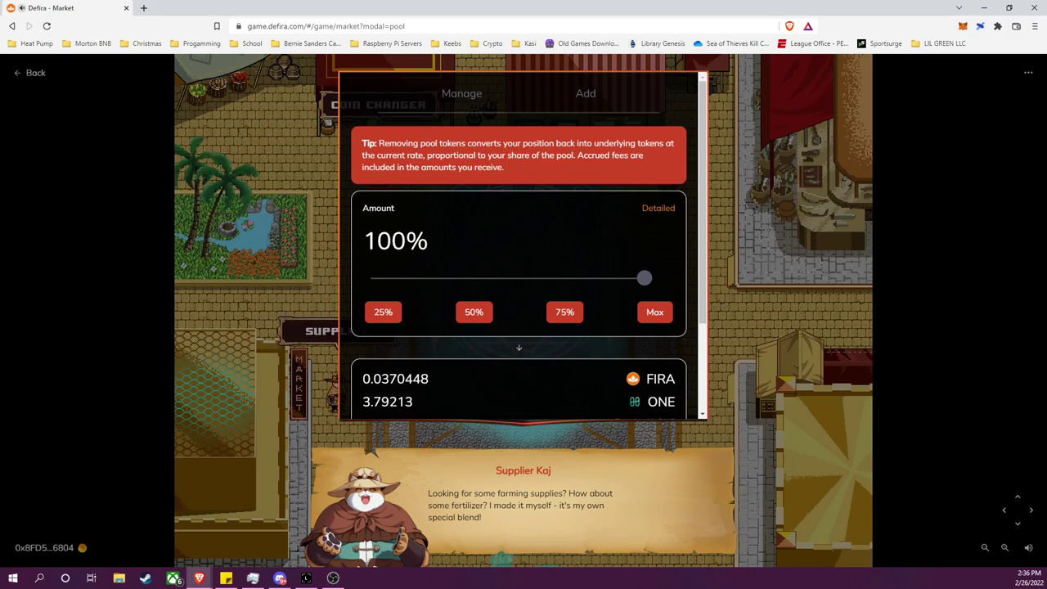
scroll(518, 245, "down", 3)
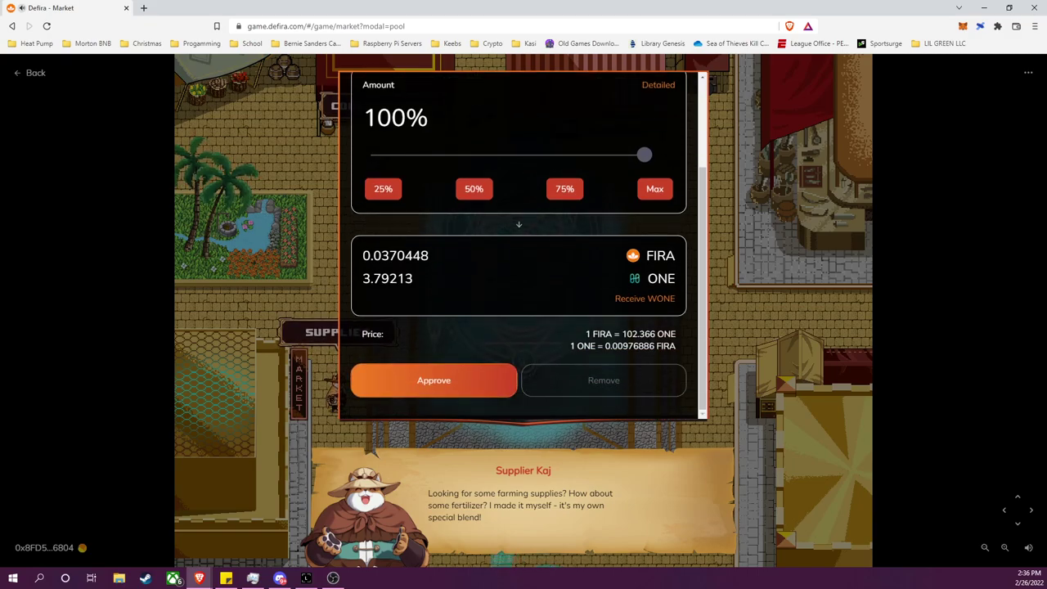
- Approve Defira's access to the FIRA/ONE LP tokens and confirm the permission in the MetaMask wallet
left_click(434, 380)
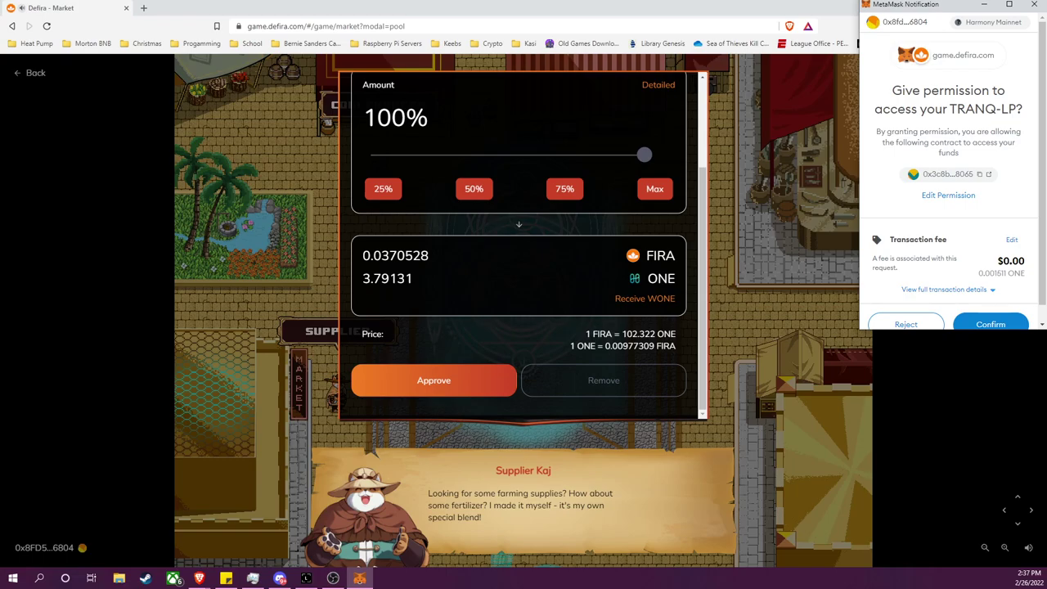
scroll(949, 172, "down", 1)
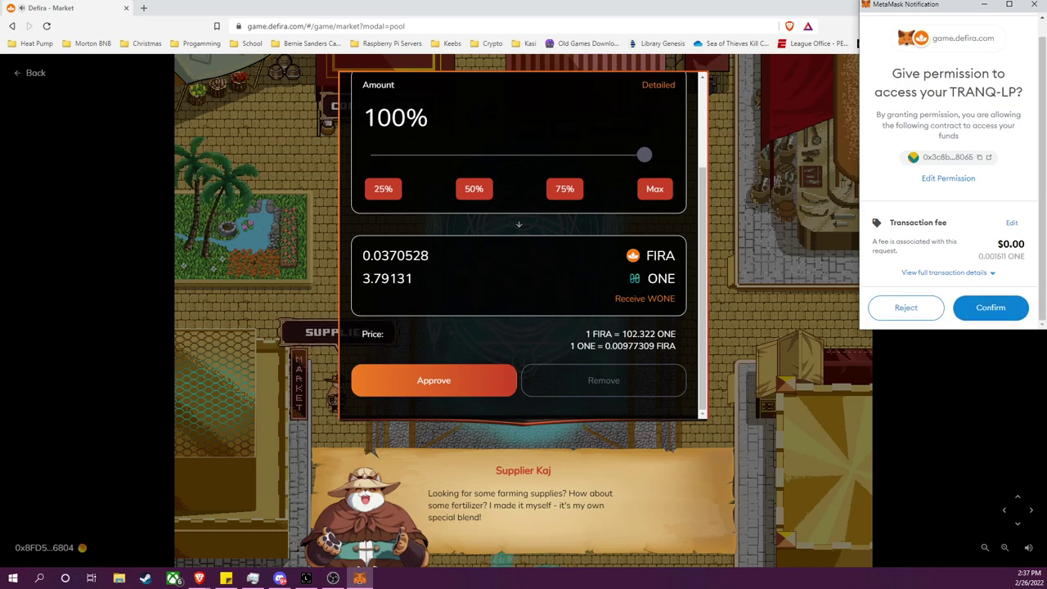
left_click(991, 307)
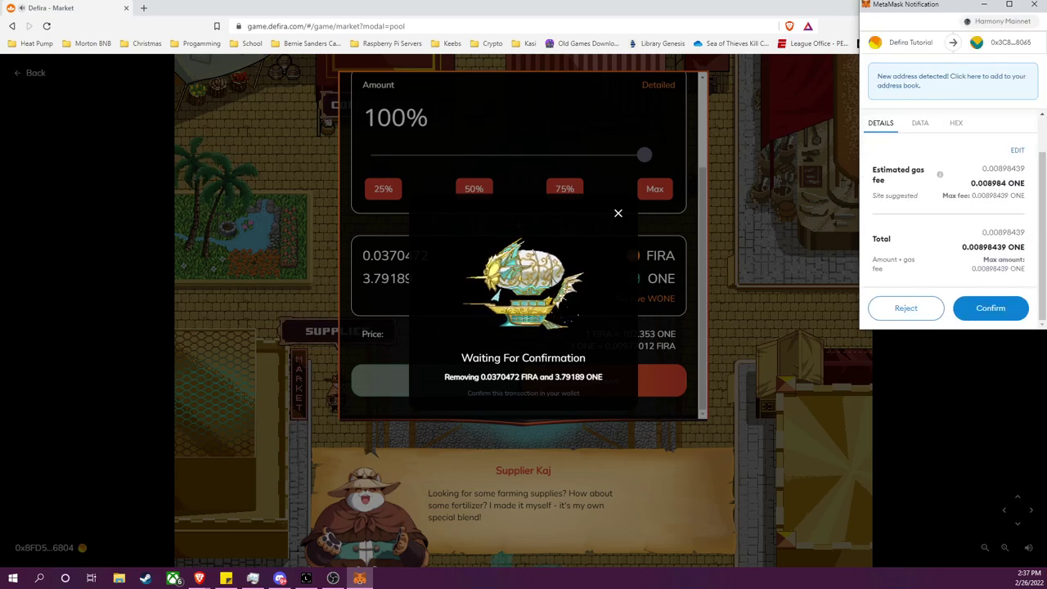
- Submit the full FIRA/ONE liquidity removal through MetaMask and close the Supplier's pool manager
left_click(991, 308)
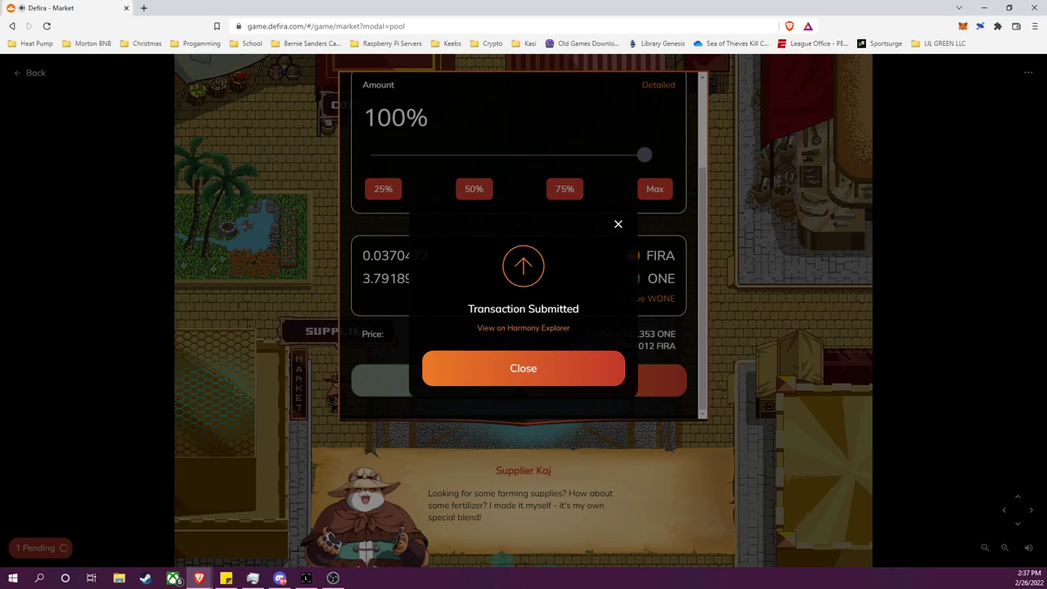
key("Escape")
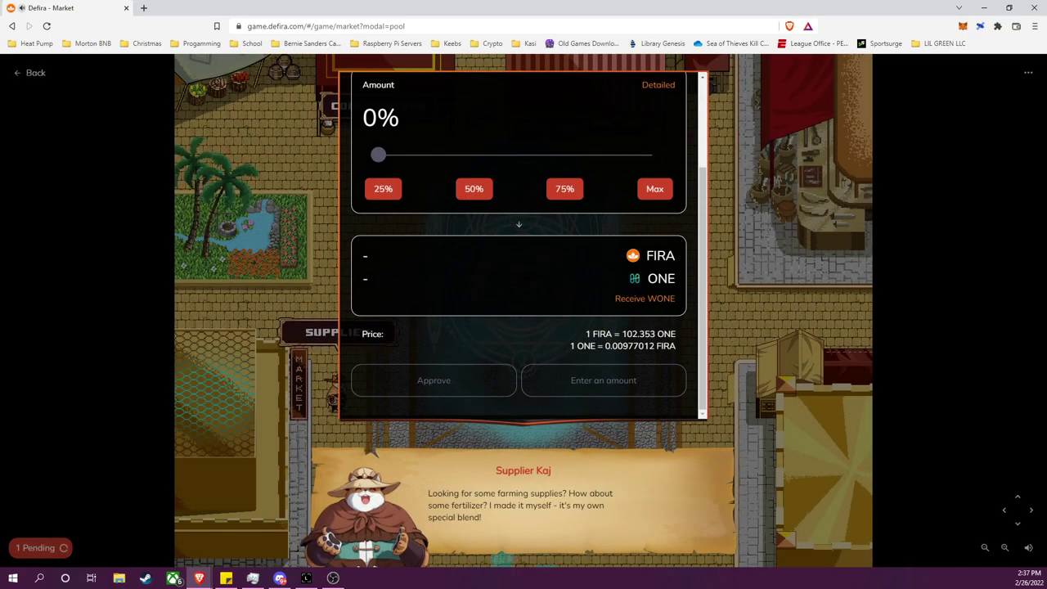
scroll(519, 245, "up", 2)
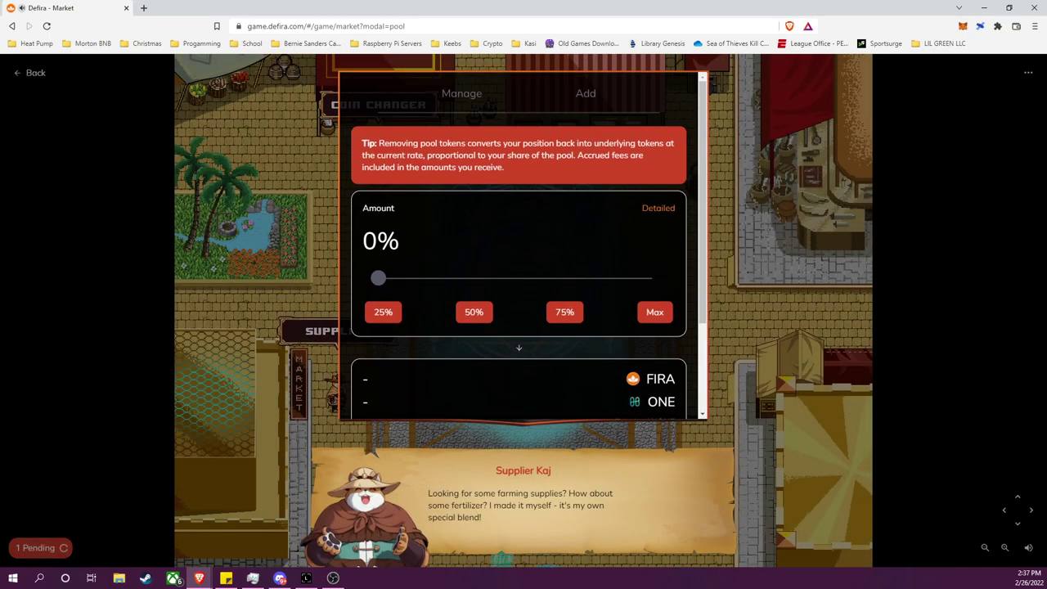
key("Escape")
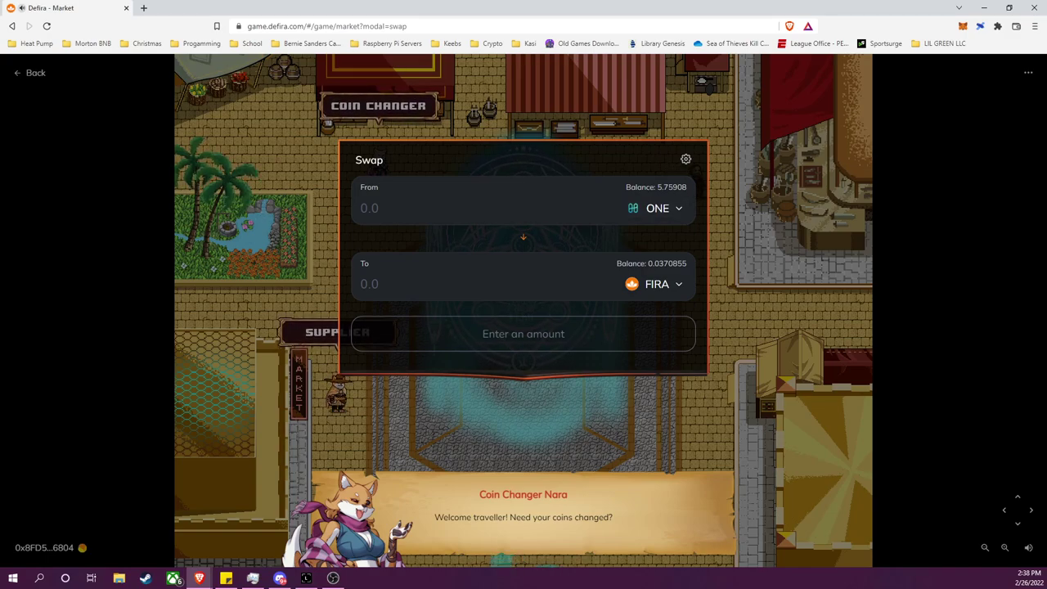
- Leave the market's Coin Changer for the Temple's Sealed Fira service and examine its Flexible Staking section and APR
key("Escape")
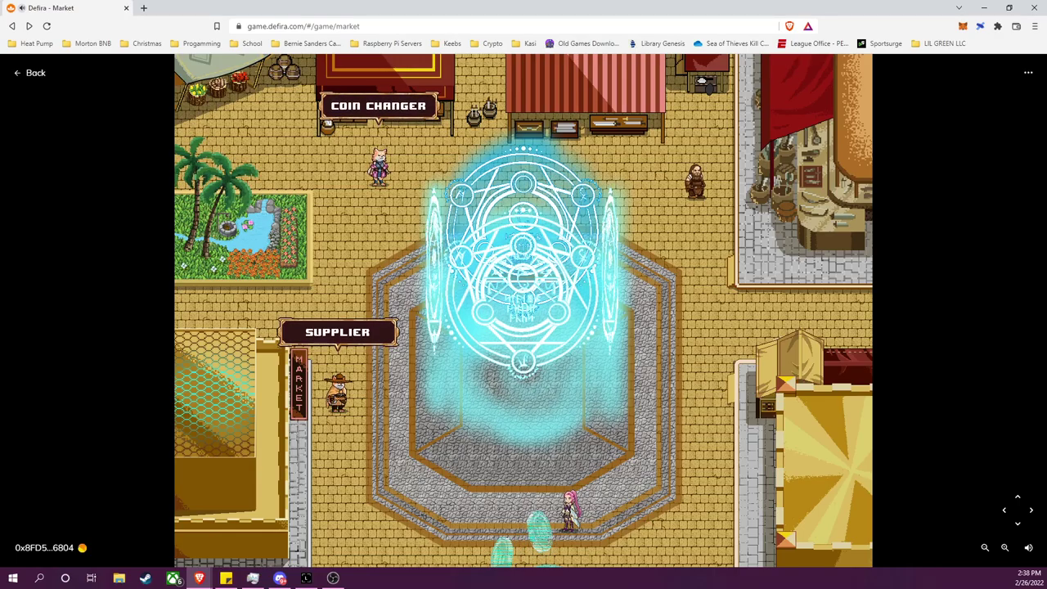
key("Left")
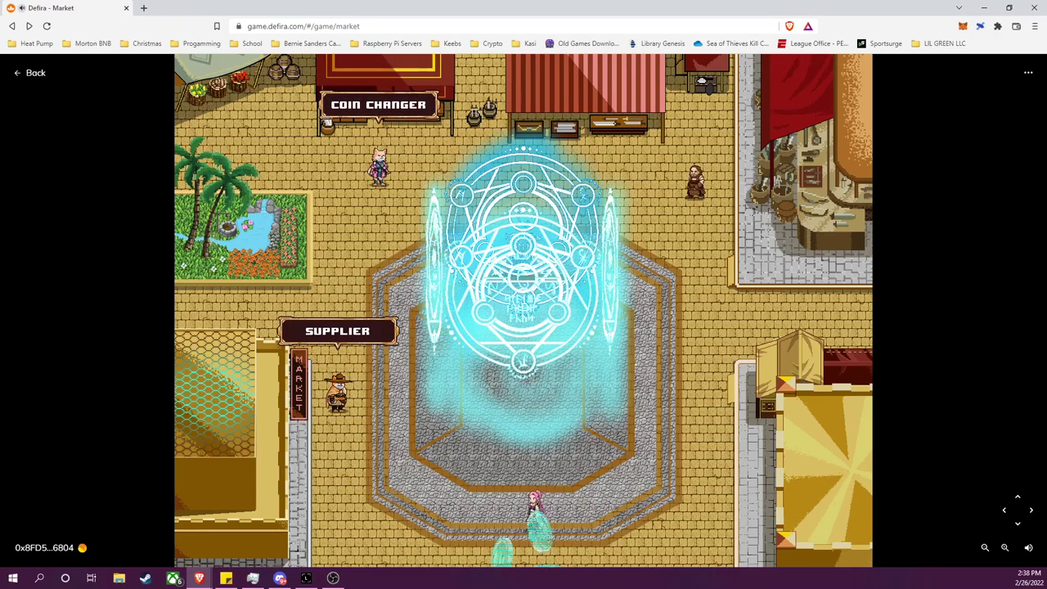
key("Down")
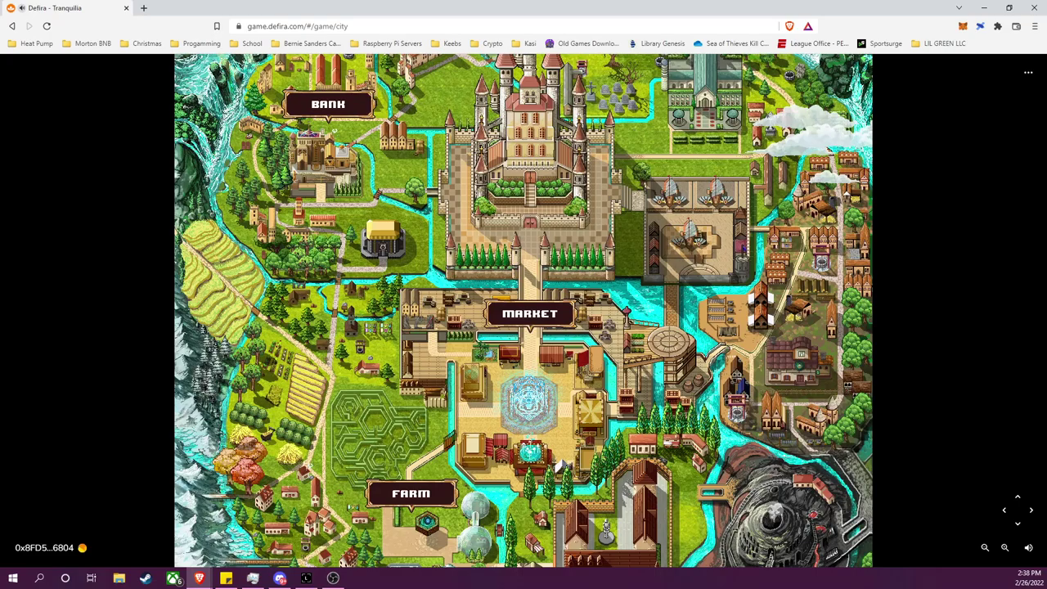
key("Up")
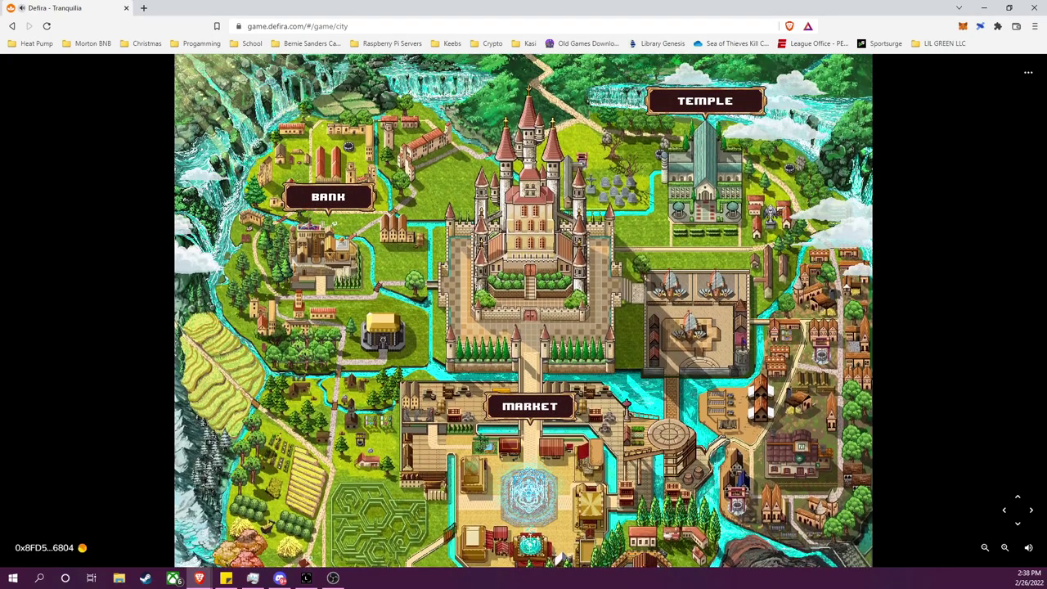
key("Up")
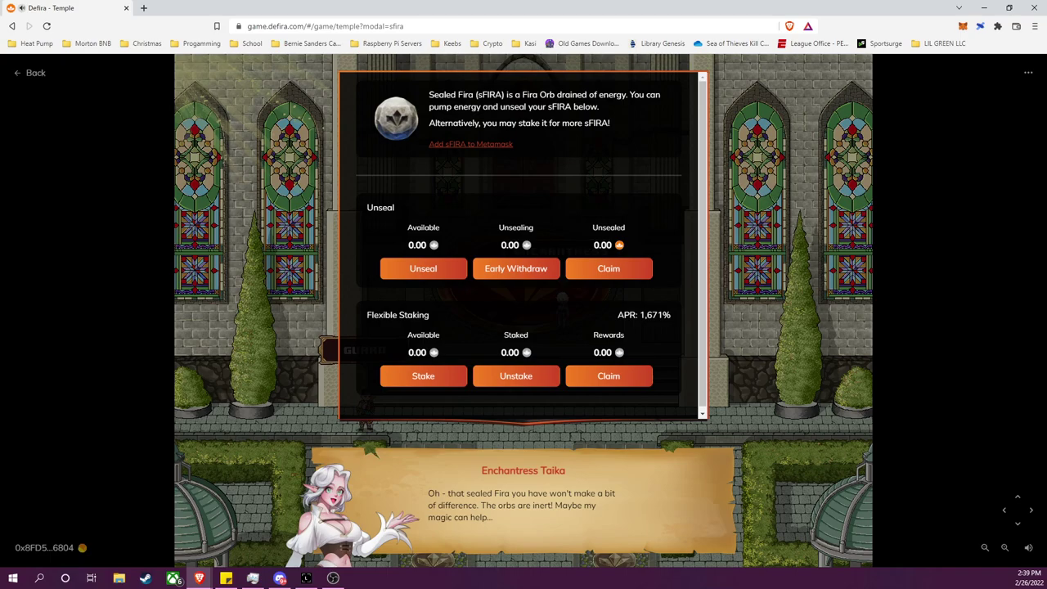
scroll(523, 246, "down", 1)
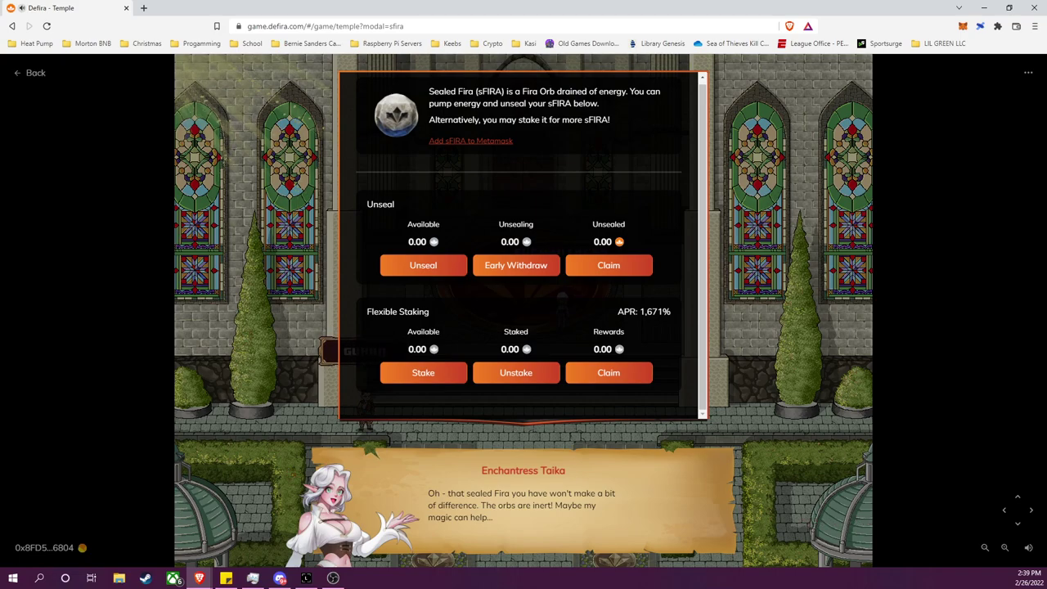
left_click_drag(366, 312, 439, 332)
left_click(367, 311)
left_click_drag(366, 312, 429, 312)
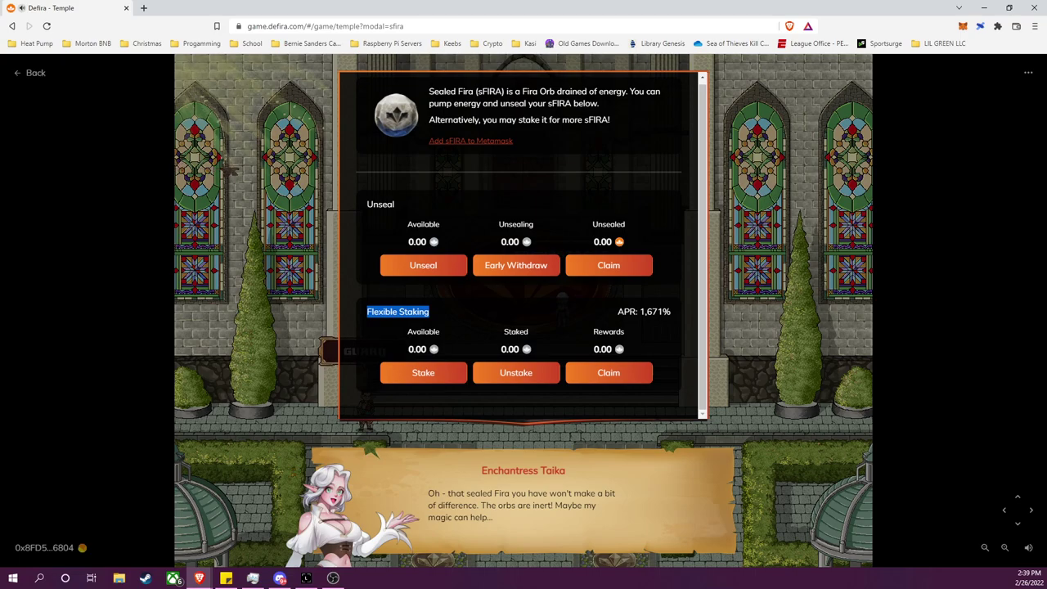
mouse_move(644, 312)
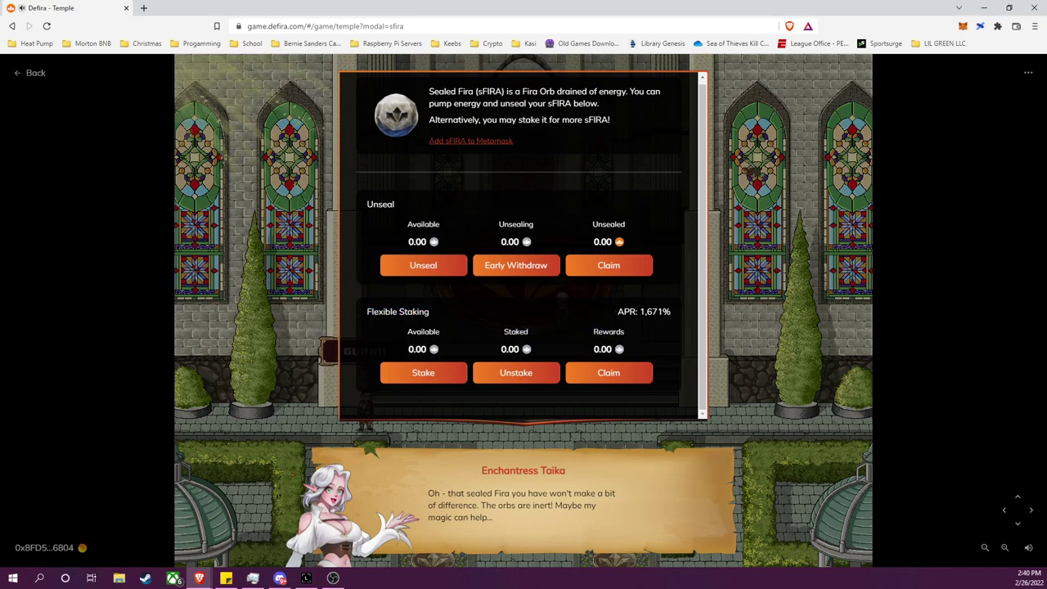
- Set the unseal amount to the full available 0.000130338 sFIRA and approve the sFIRA access in MetaMask
left_click(422, 265)
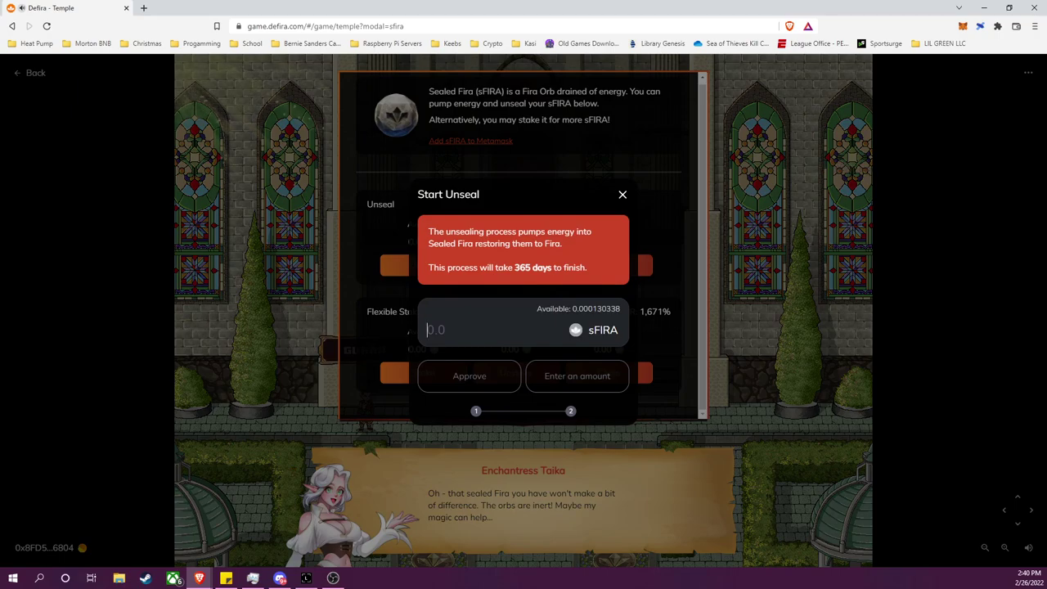
left_click(578, 309)
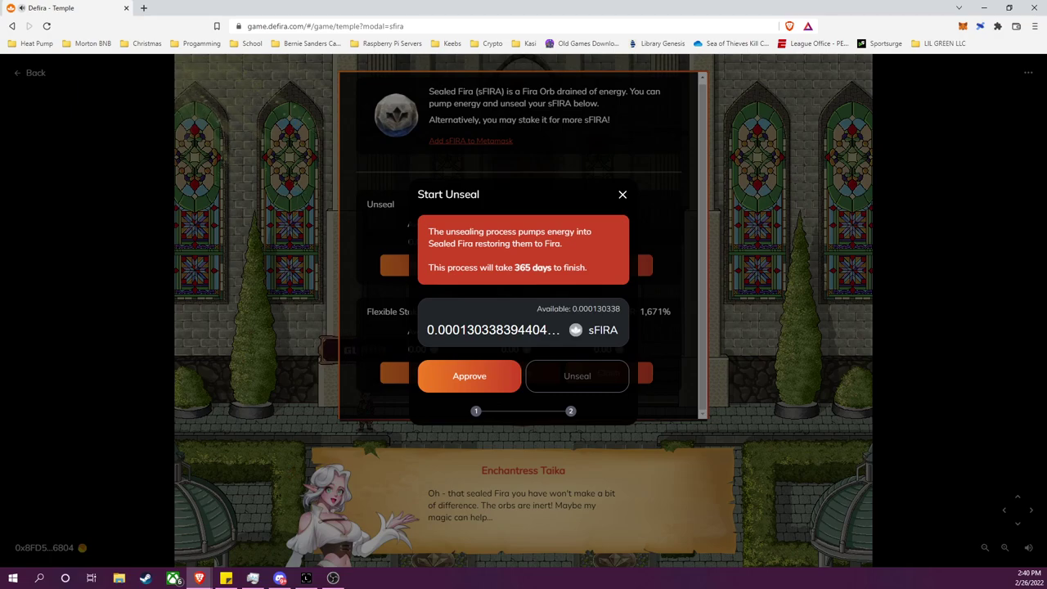
left_click(469, 375)
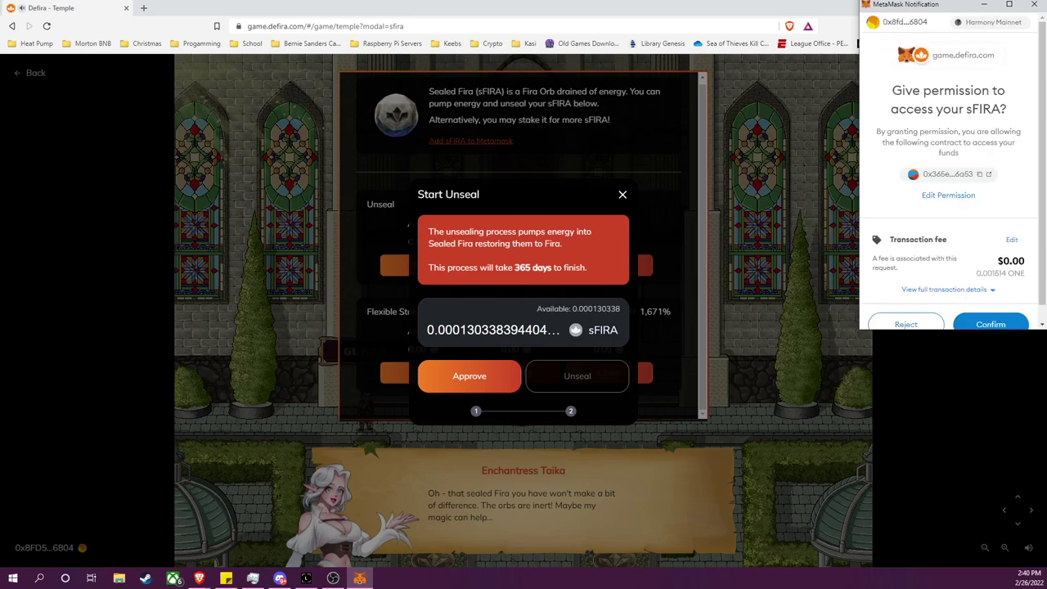
scroll(949, 171, "down", 1)
left_click(991, 308)
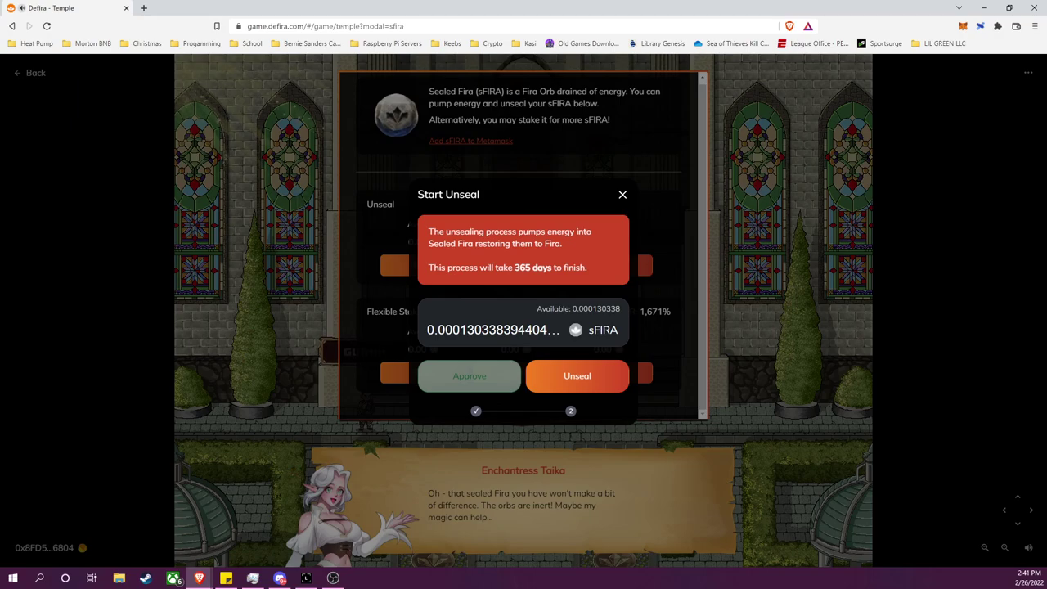
- Start unsealing the approved sFIRA, confirm the transaction in MetaMask, and close the submission notice
left_click(577, 375)
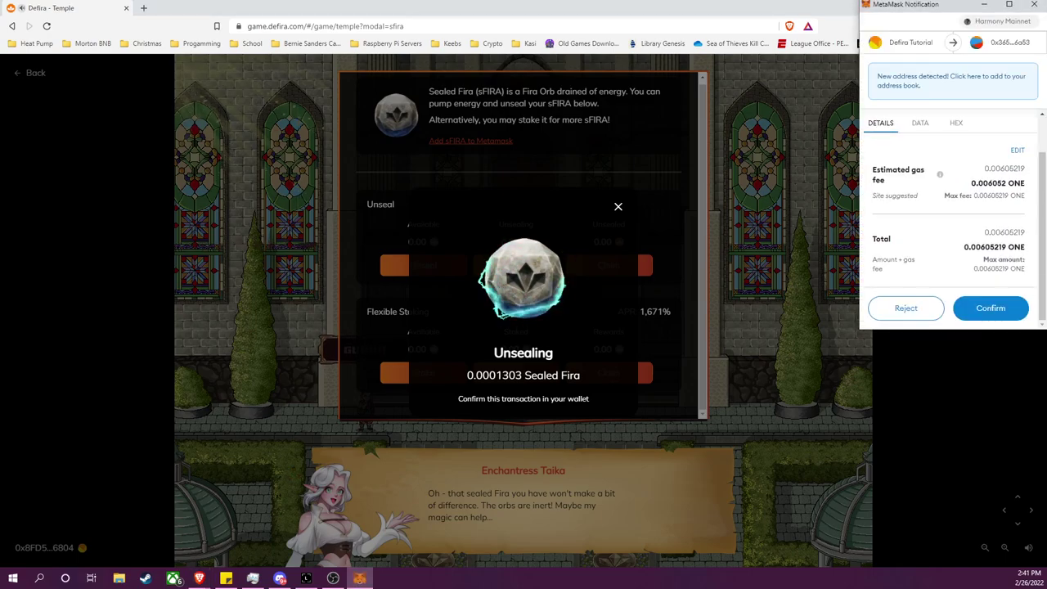
left_click(990, 308)
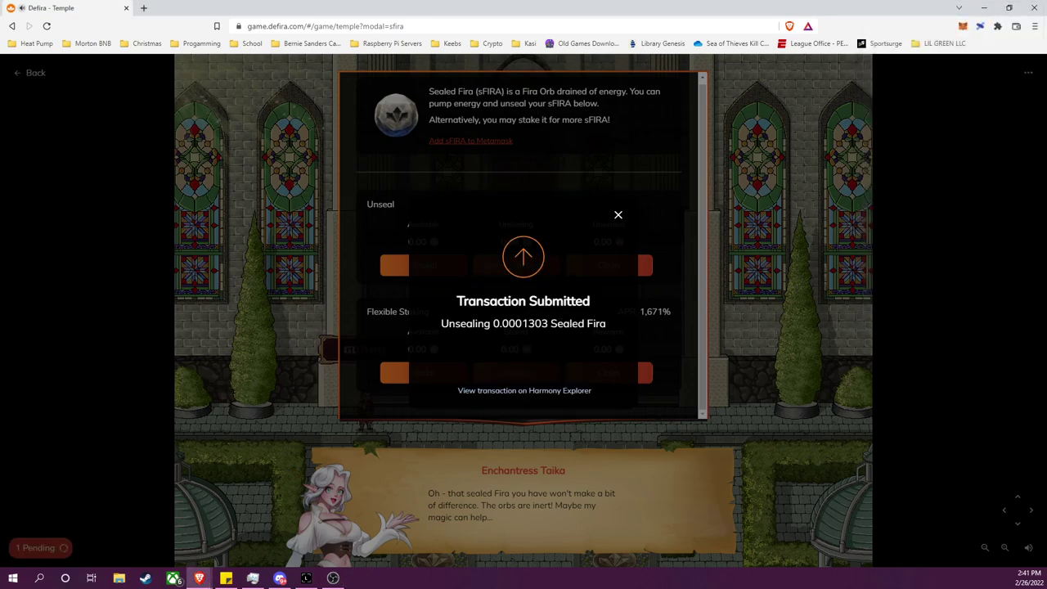
key("Escape")
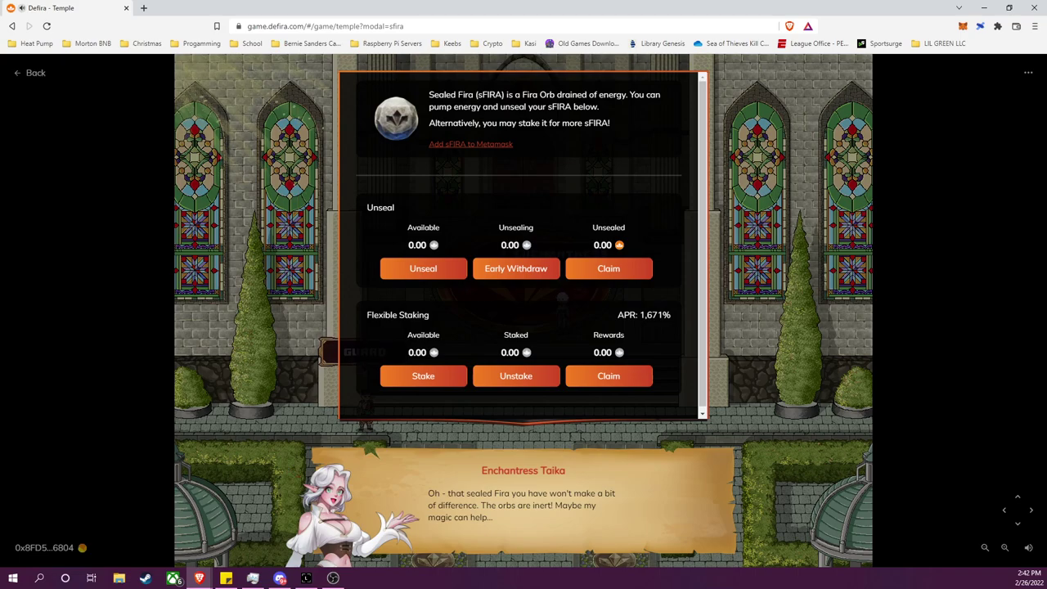
- Review the Sealed Fira early withdrawal, withdraw all sFIRA from the unsealing process, and confirm it in MetaMask
left_click(515, 269)
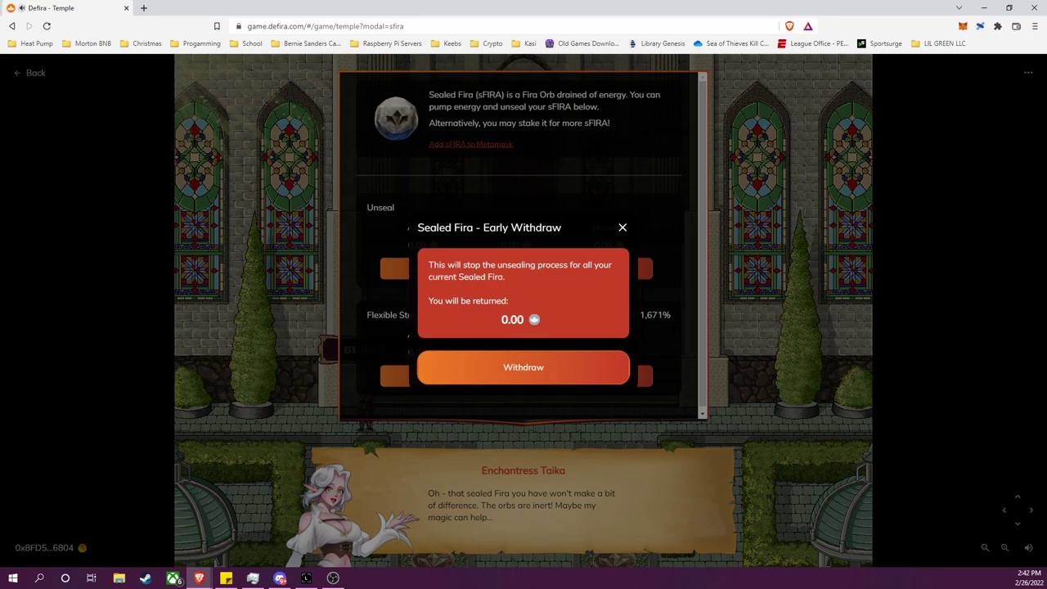
key("Escape")
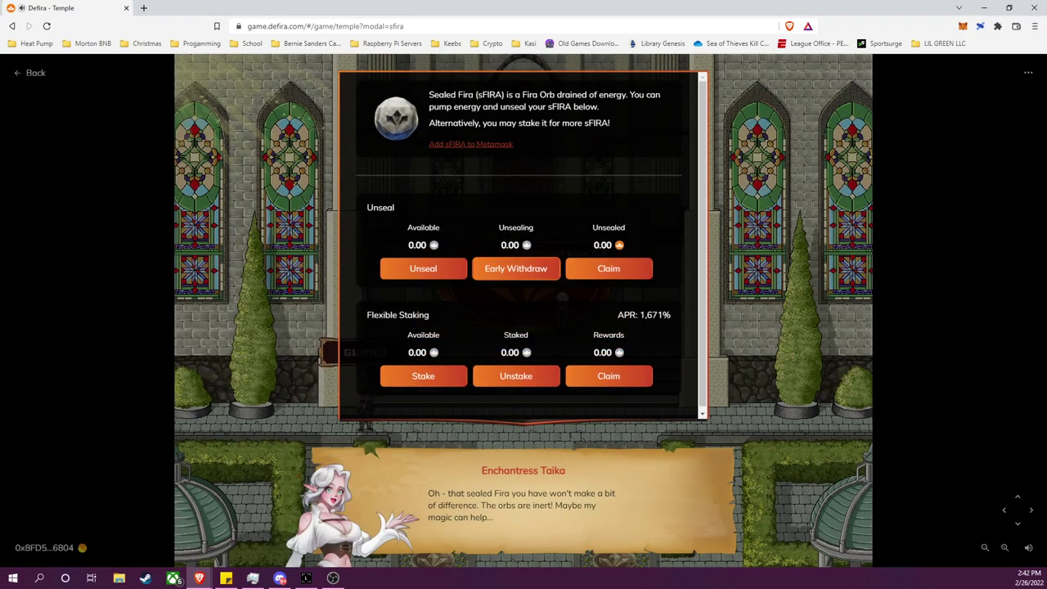
left_click(515, 269)
double_click(512, 319)
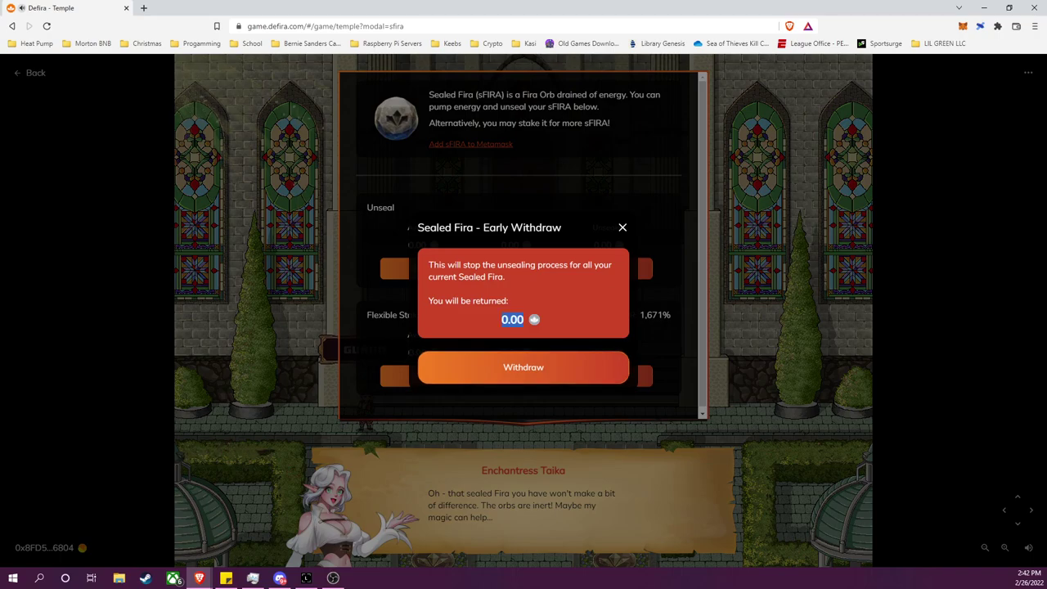
left_click(512, 319)
left_click(523, 367)
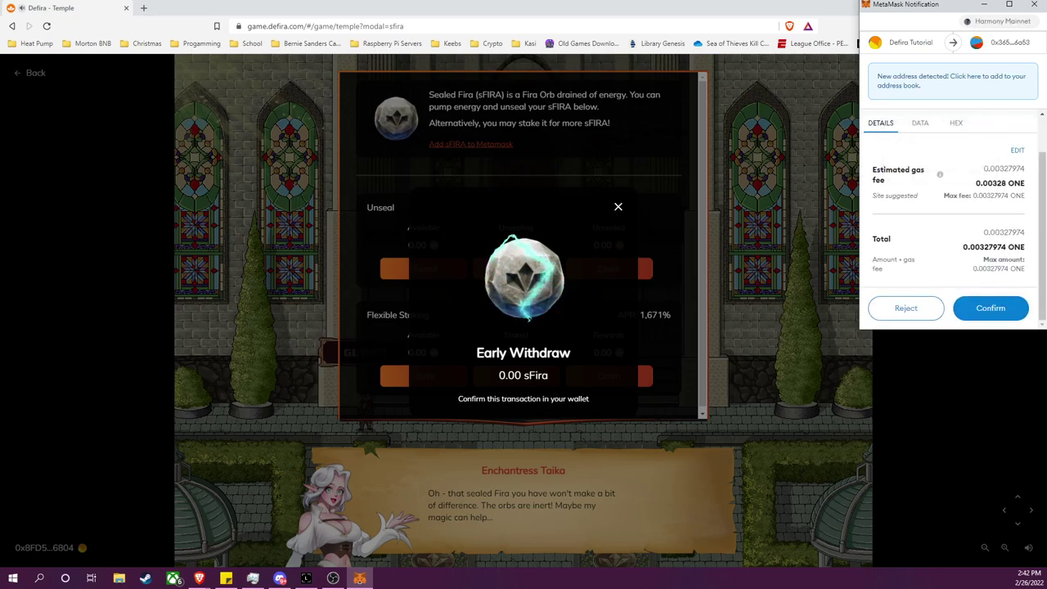
left_click(990, 308)
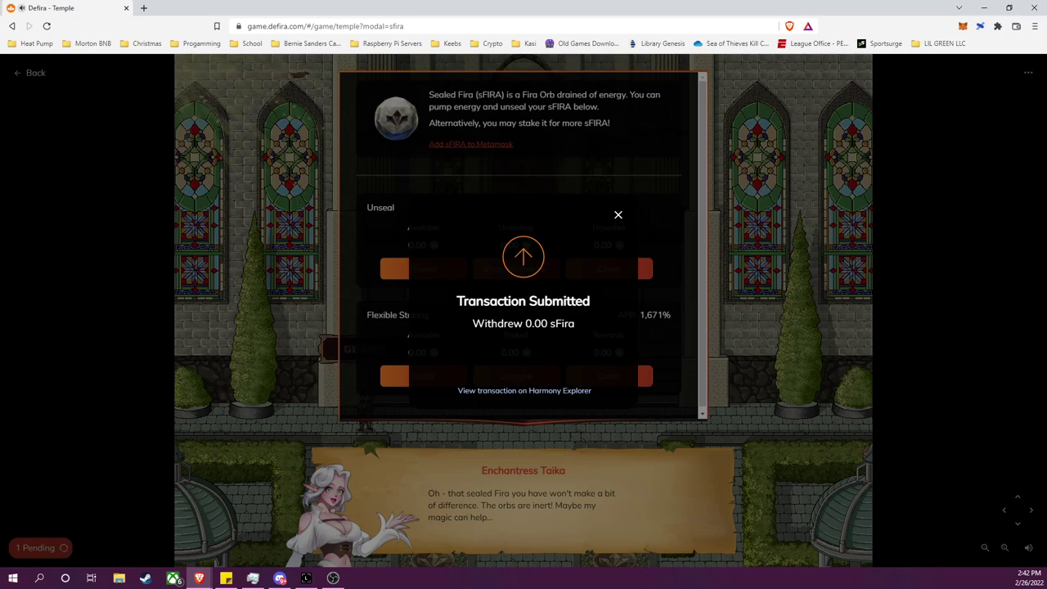
- Close the withdrawal notice and check the Flexible Staking and Early Withdraw dialogs for the returned sFIRA
key("Escape")
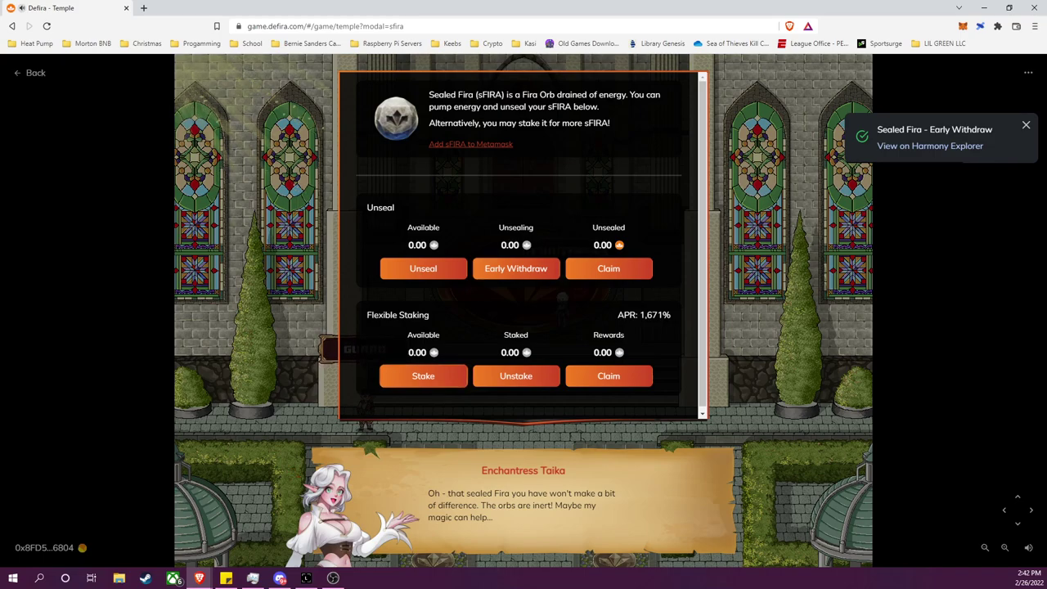
left_click(423, 376)
type("0")
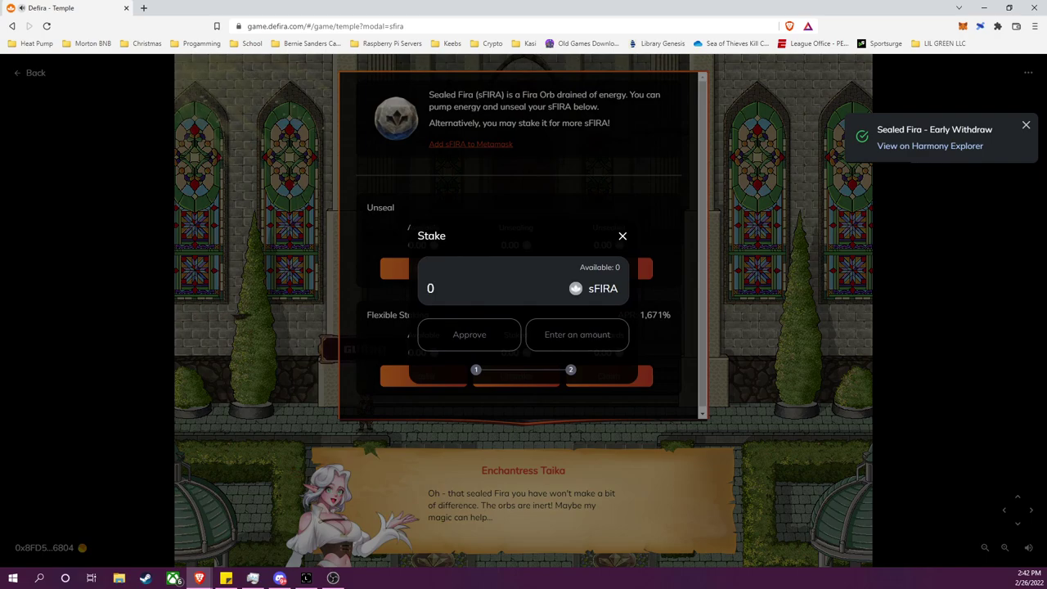
key("Escape")
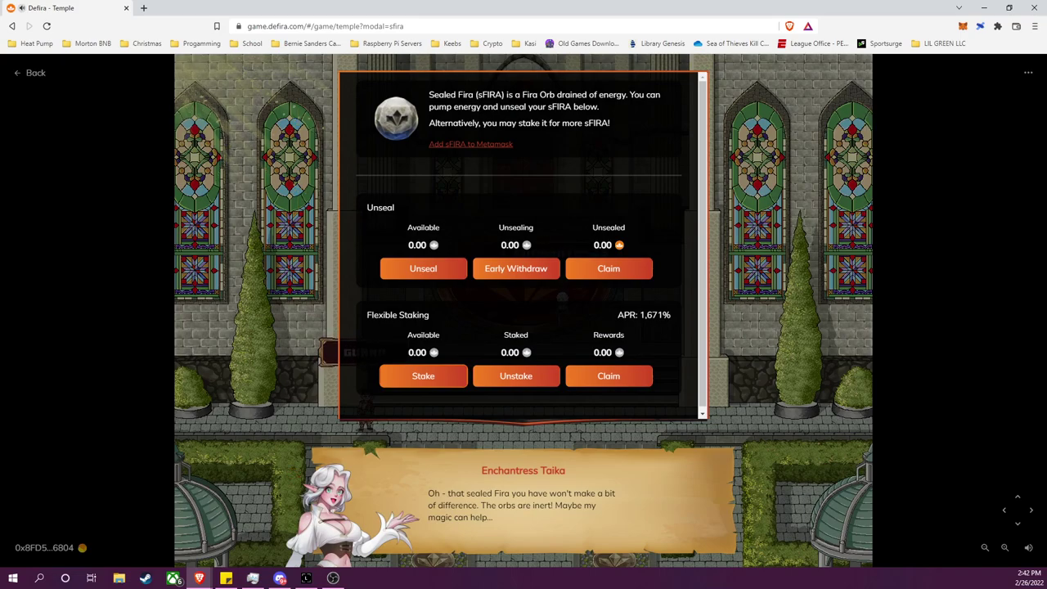
left_click(423, 376)
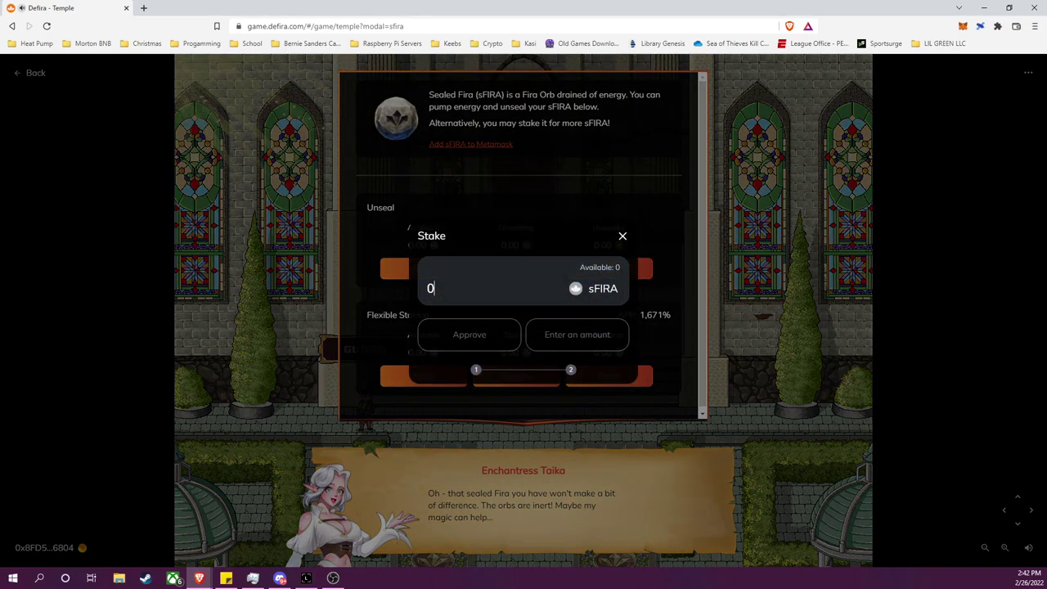
key("Escape")
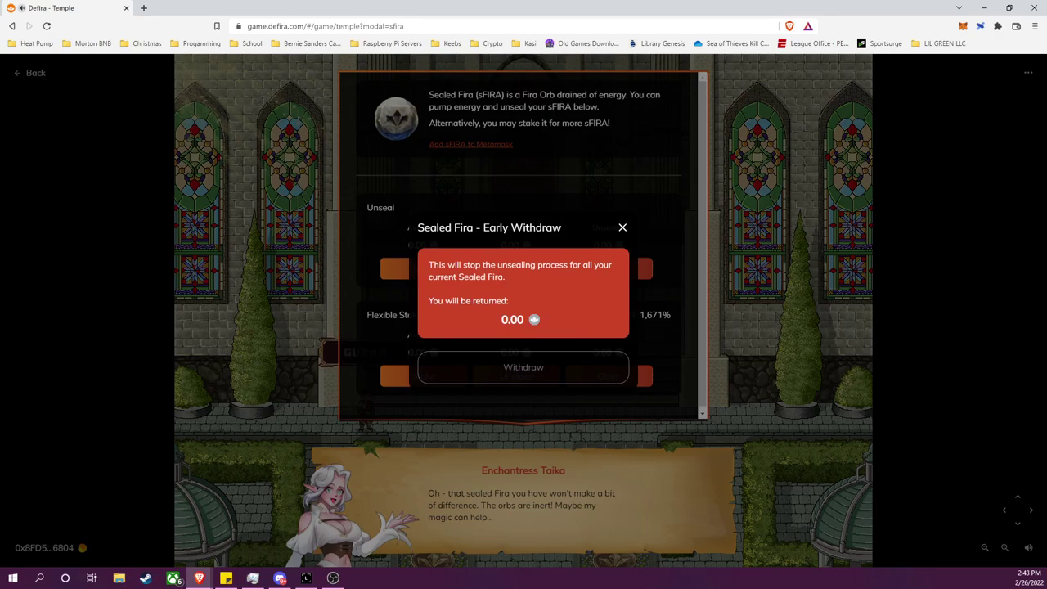
left_click(622, 228)
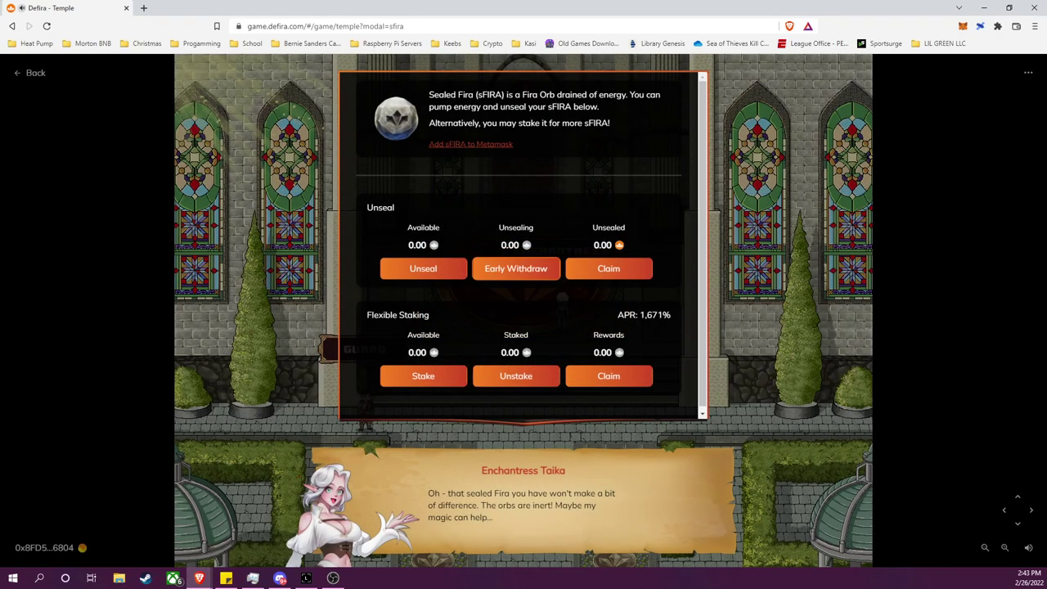
- Set the Flexible Staking amount to the full available 0.000130338 sFIRA and approve the sFIRA access in MetaMask
left_click(423, 375)
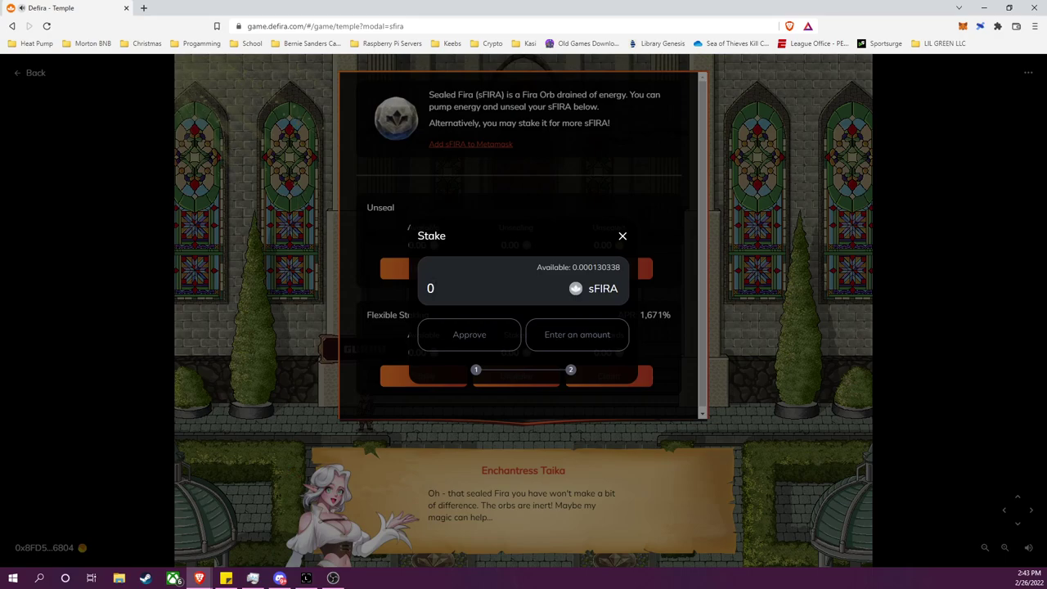
left_click(578, 267)
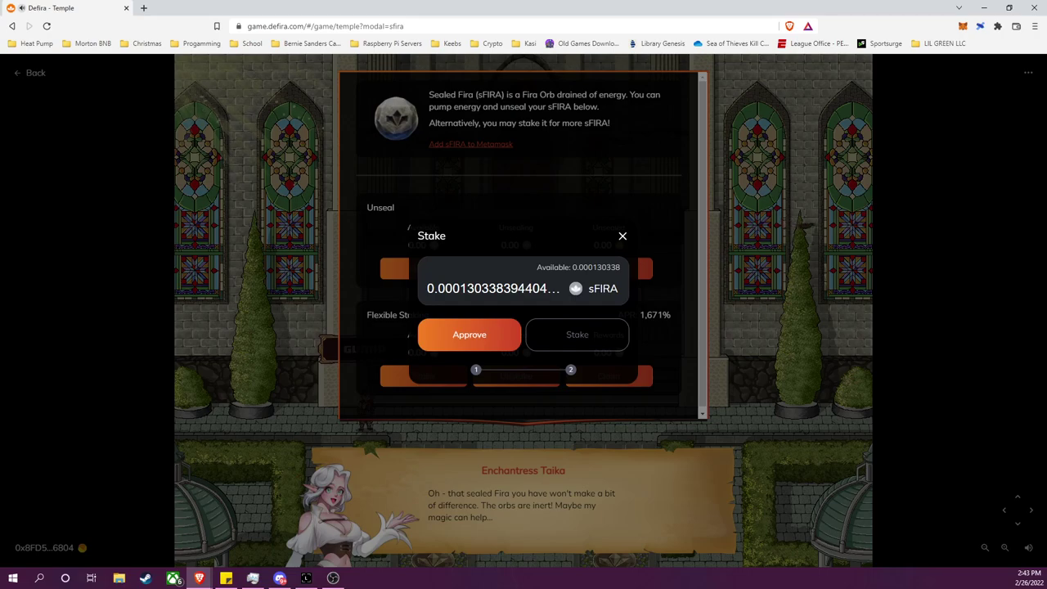
left_click(469, 335)
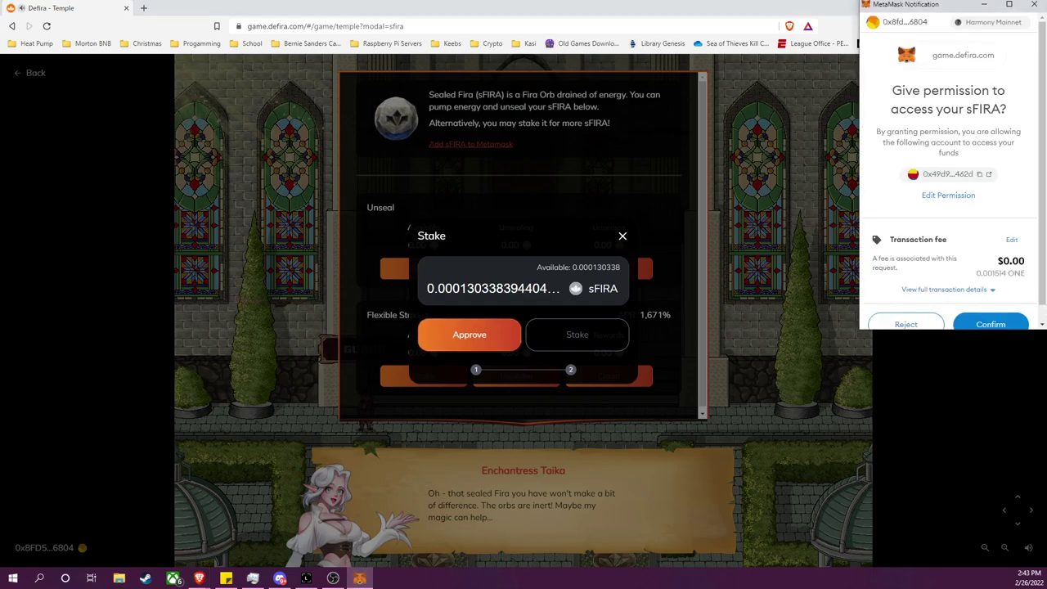
left_click(990, 306)
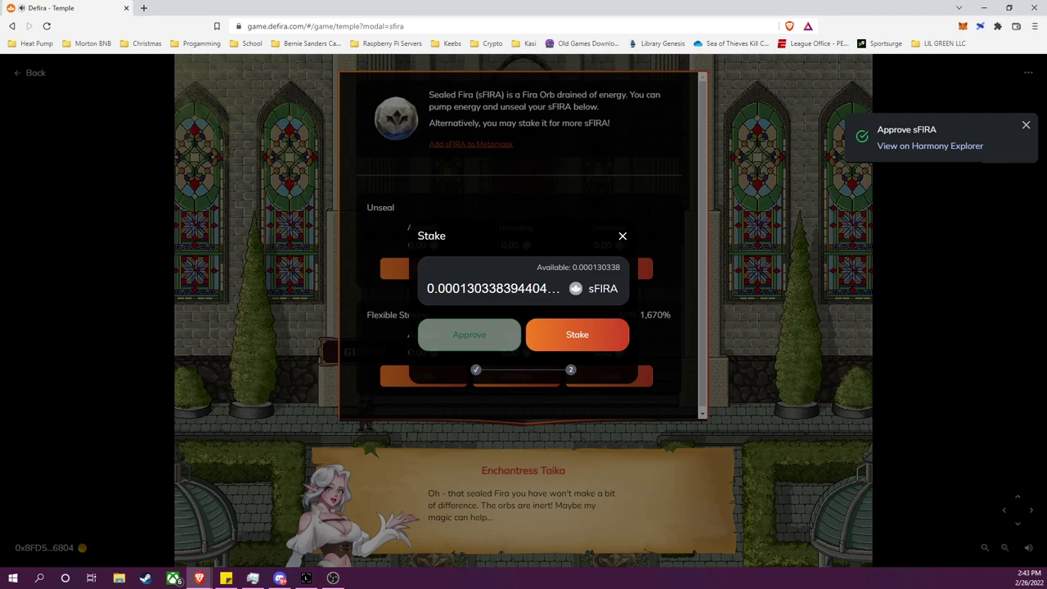
- Stake the approved sFIRA, confirm the transaction in MetaMask, and leave the Temple's Sealed Fira service
left_click(577, 335)
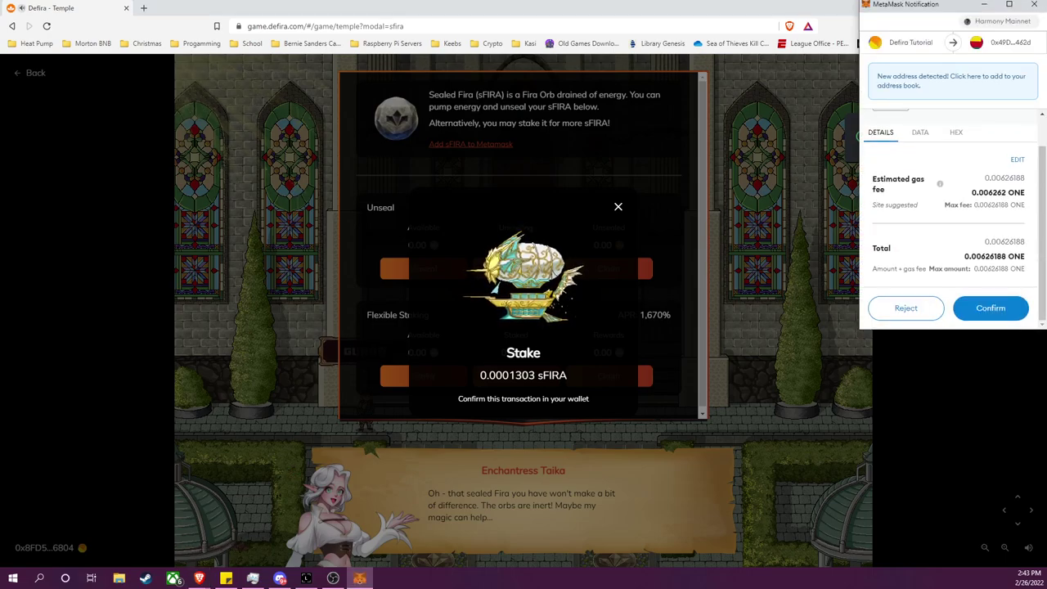
left_click(991, 308)
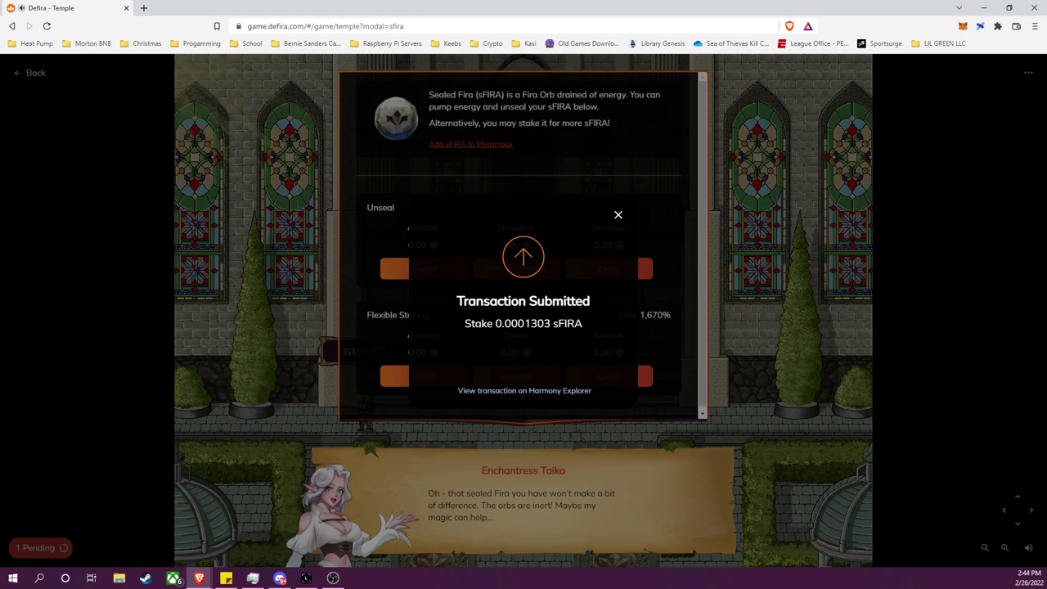
key("Escape")
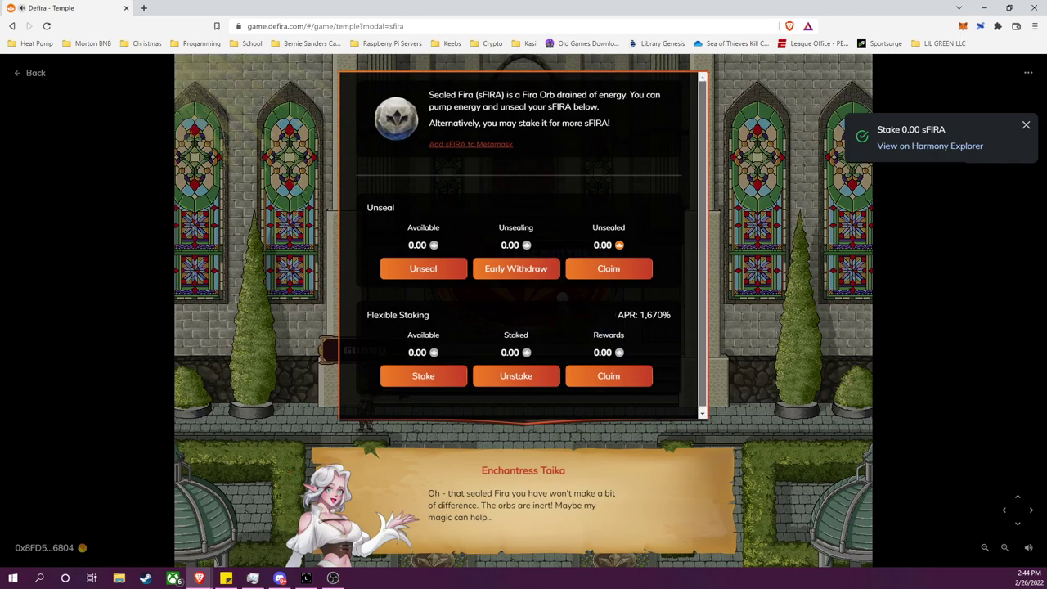
scroll(524, 351, "down", 1)
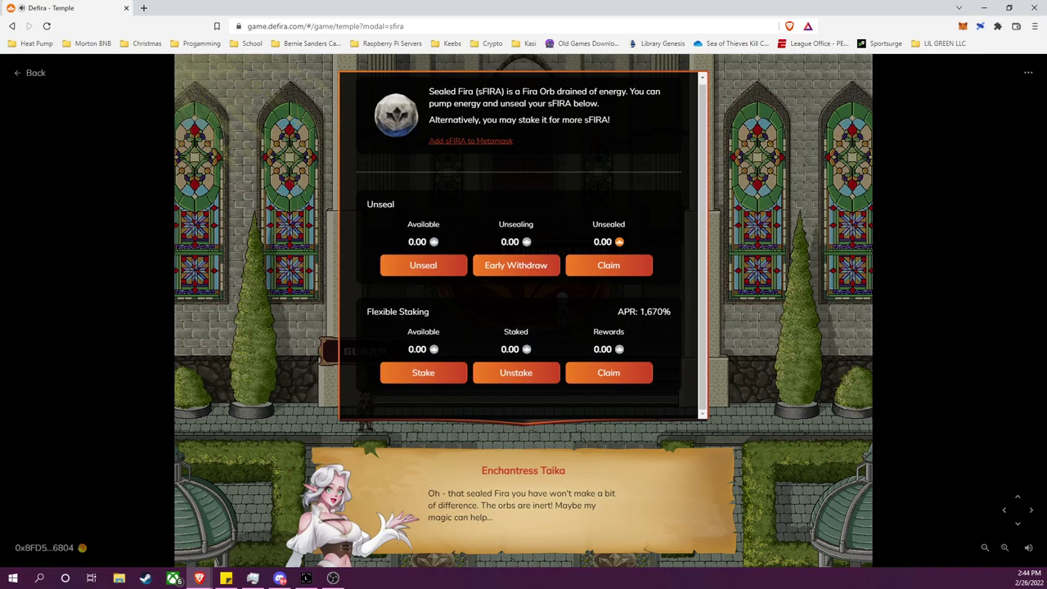
left_click_drag(702, 247, 703, 242)
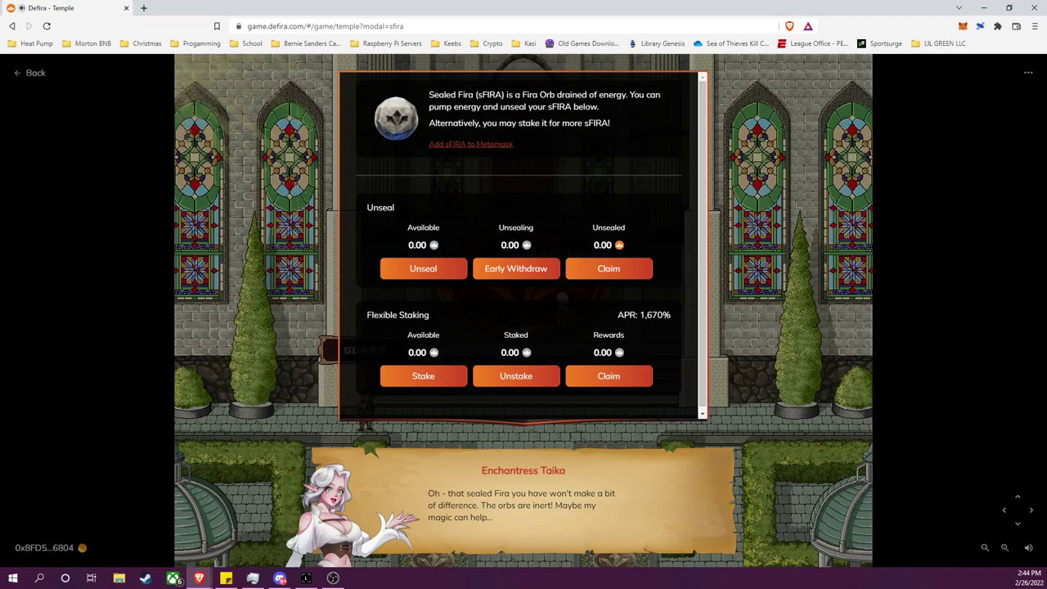
key("Escape")
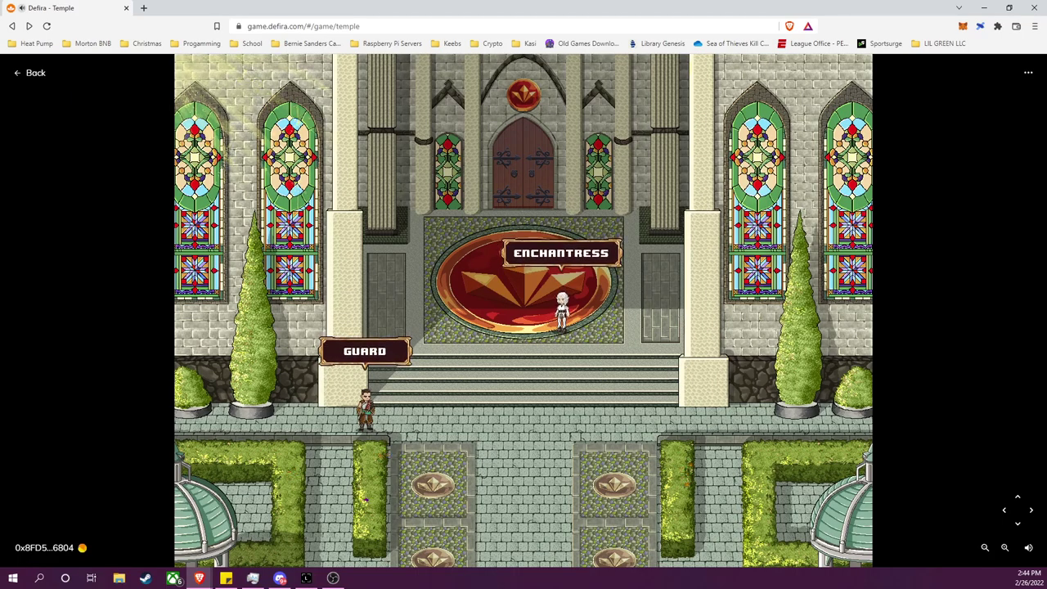
- Go from the Temple to the Farm and review the farmer's list of pairs, APRs, TVL and earnings
left_click(215, 563)
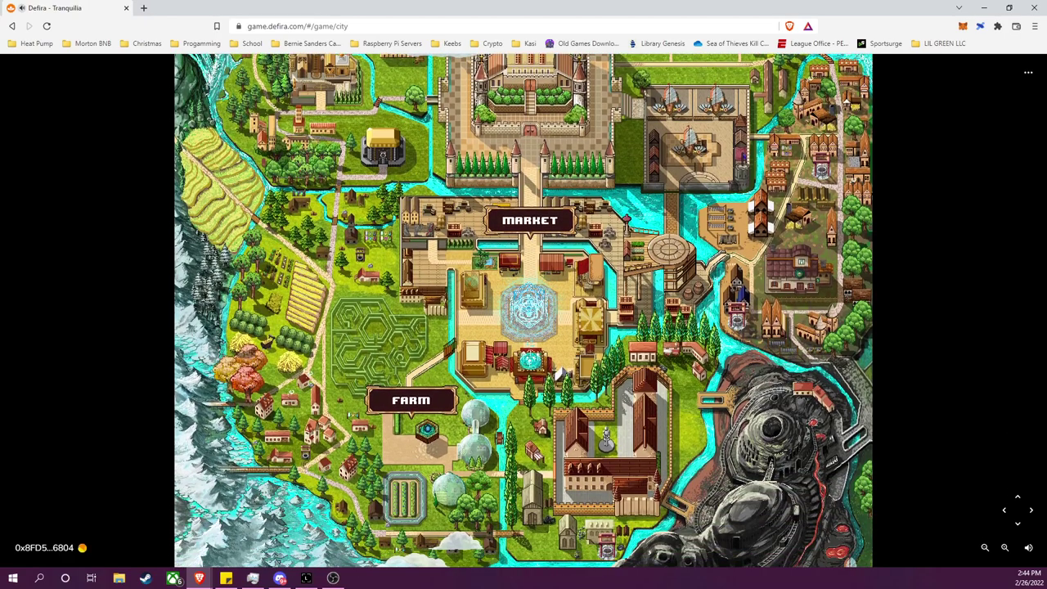
left_click(411, 401)
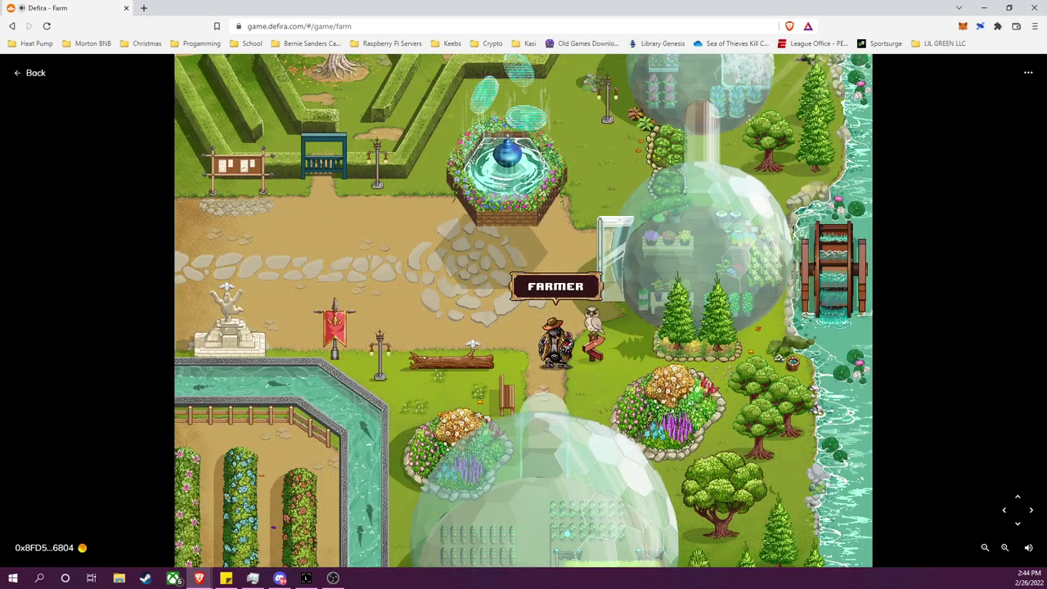
left_click(555, 340)
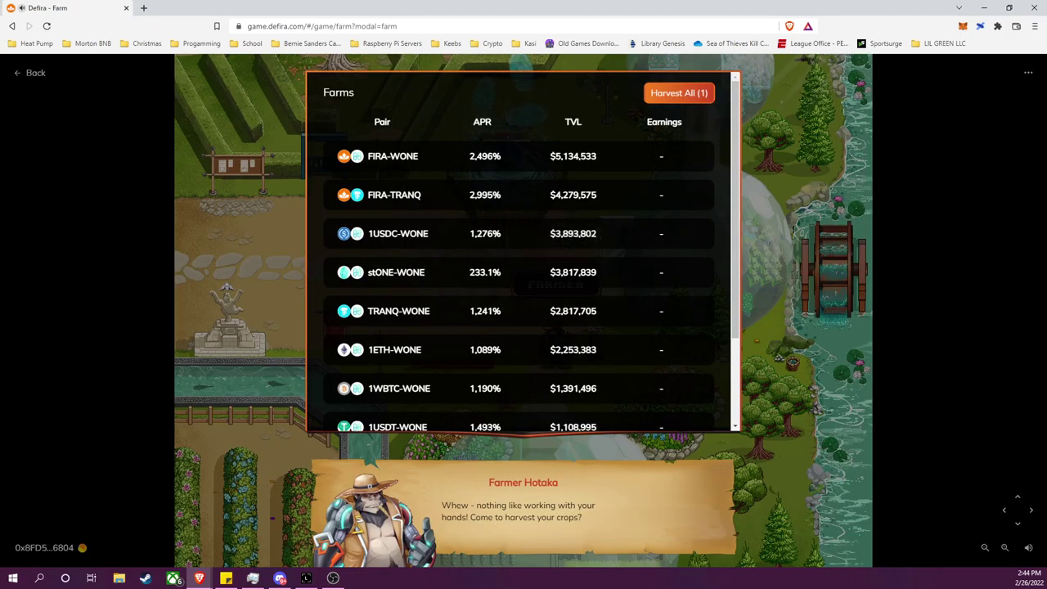
scroll(523, 251, "down", 2)
scroll(522, 251, "up", 2)
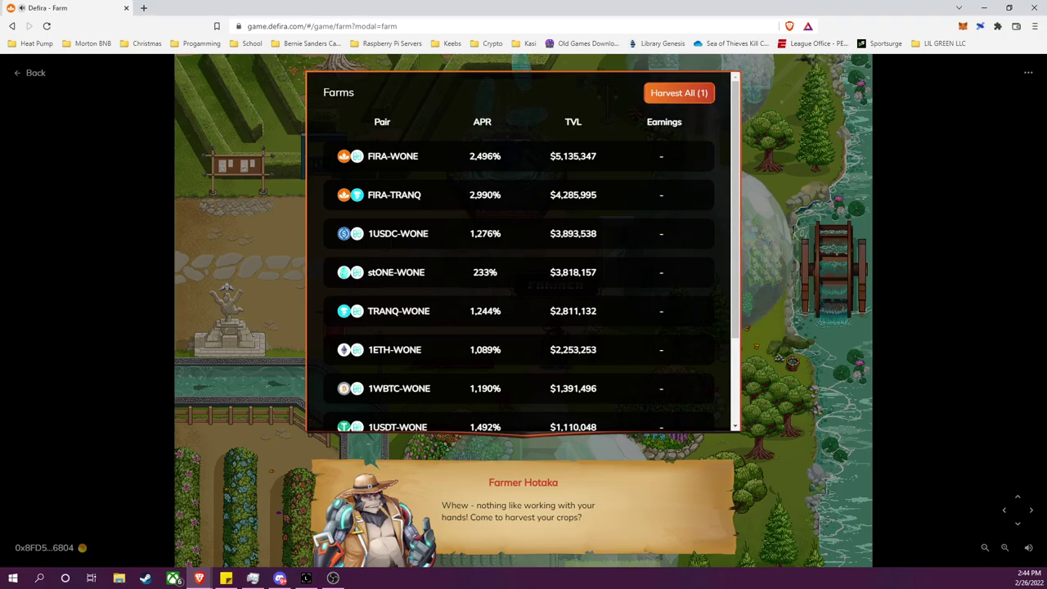
key("alt+Left")
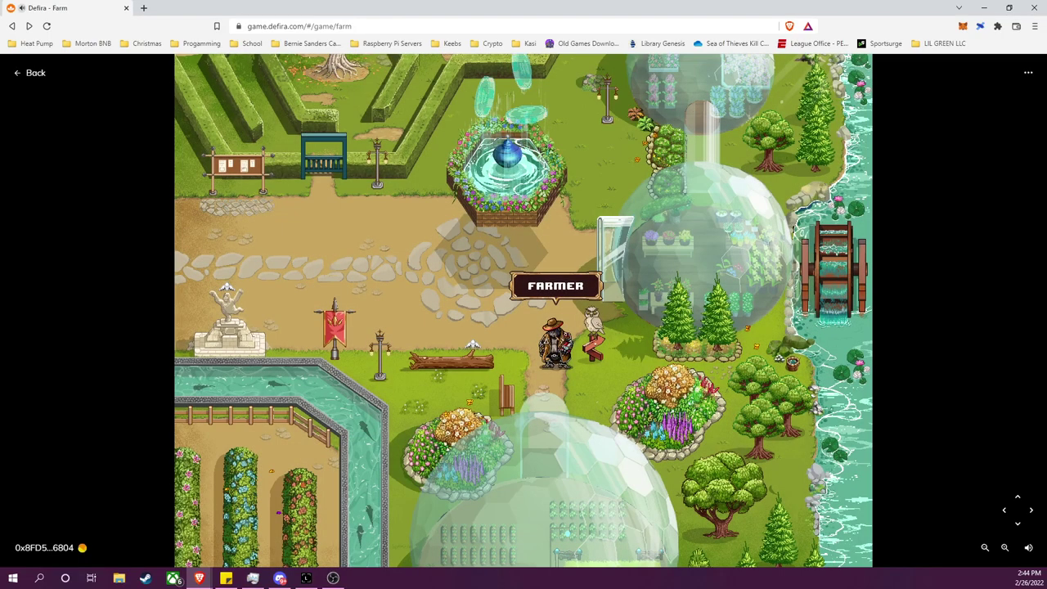
- Go from the Farm to the Market and check the Supplier's liquidity management for joined pools
key("alt+Left")
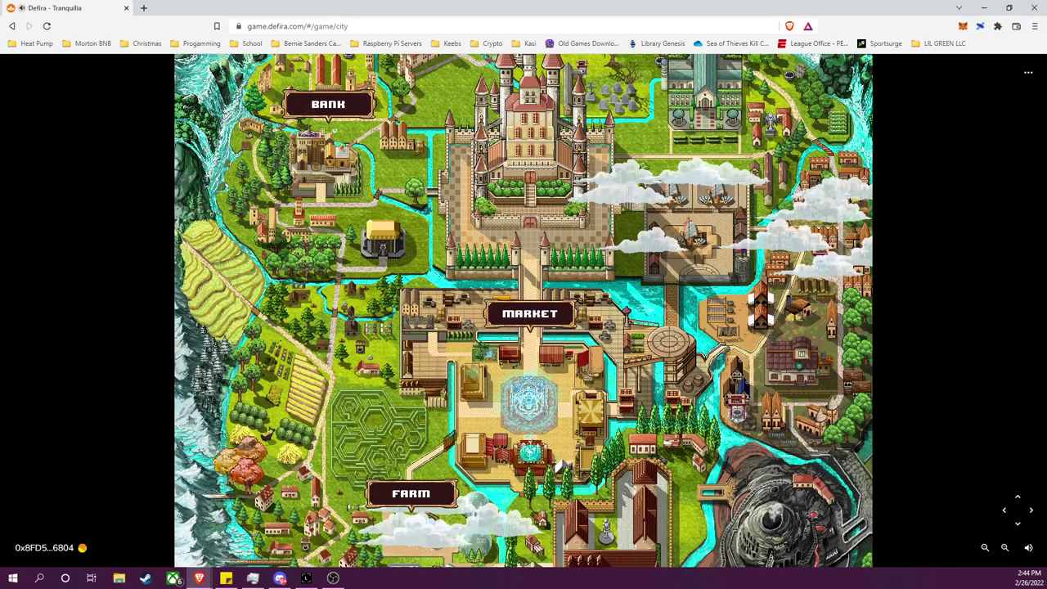
left_click(561, 464)
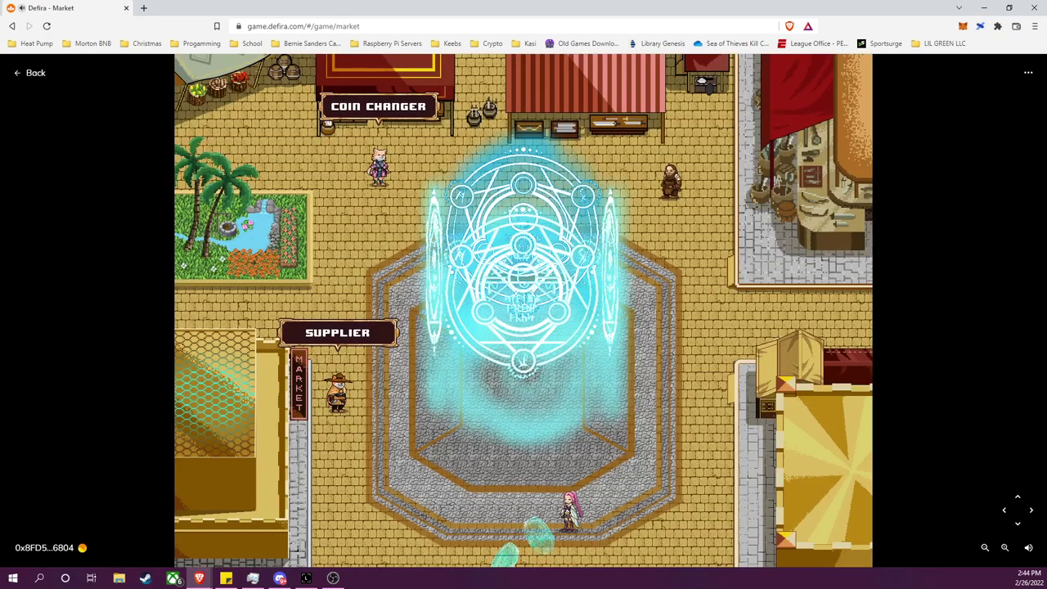
left_click(337, 393)
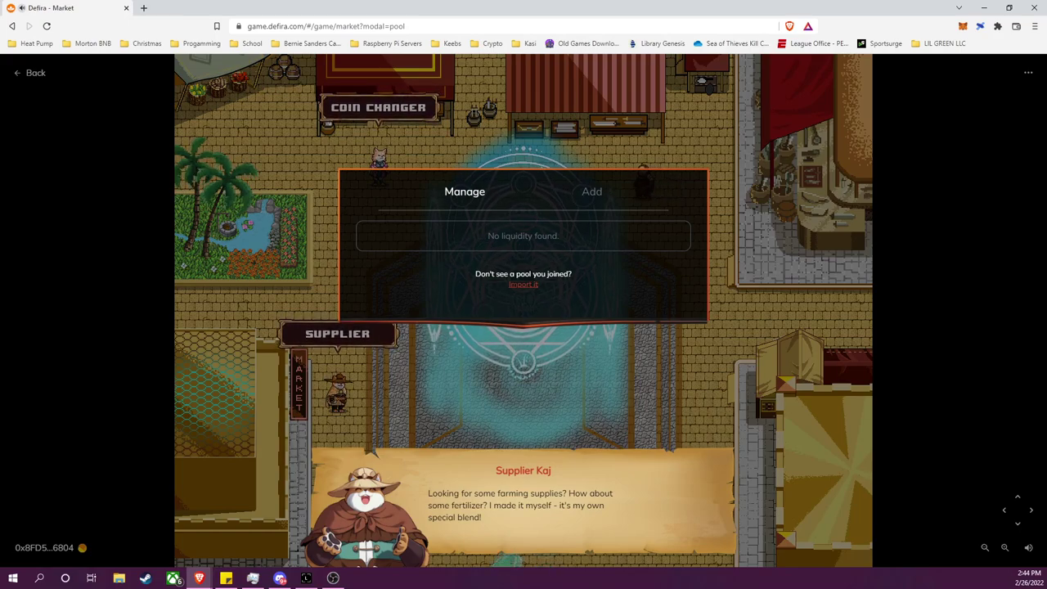
key("Escape")
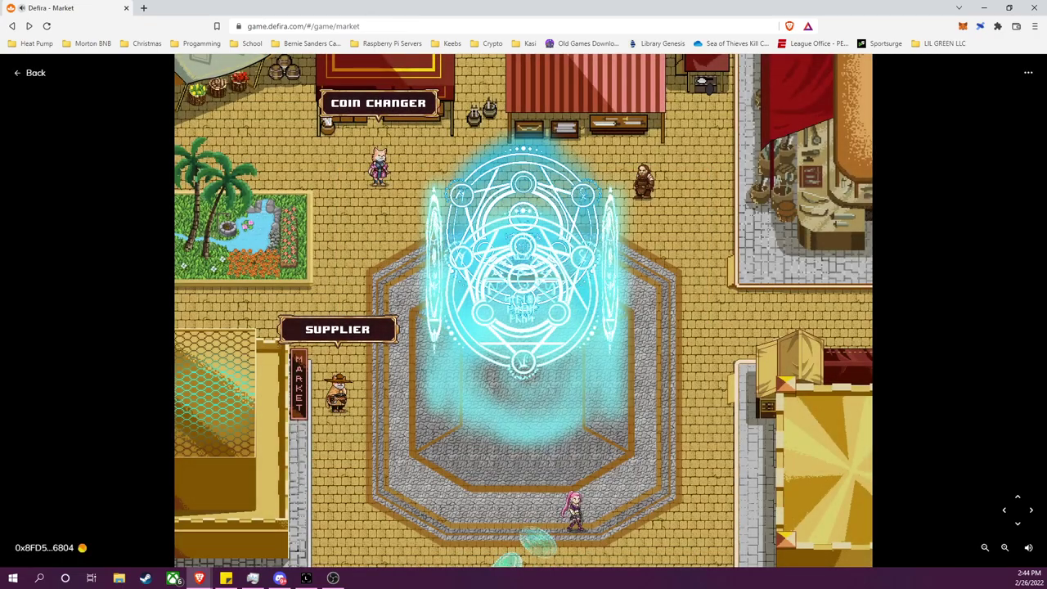